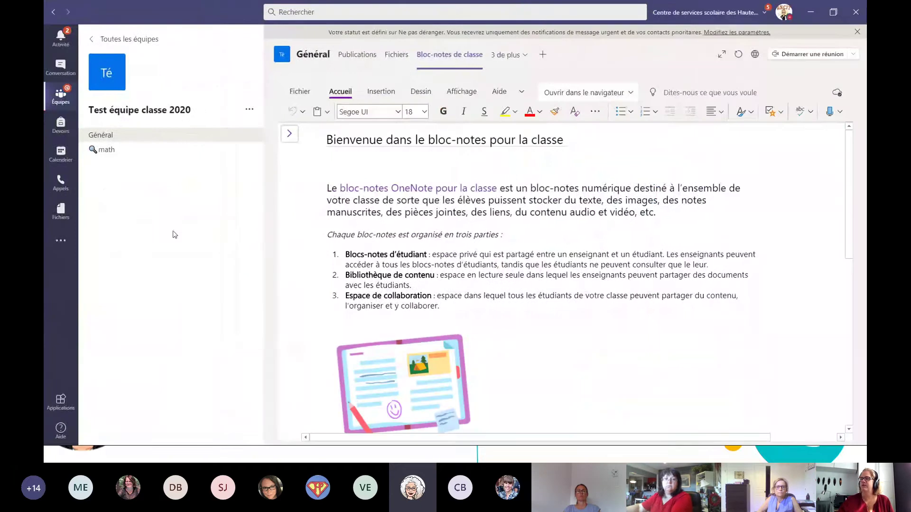
Open the class notebook of Test équipe classe 2020, show its section list and view the options for the Bienvenue section.
left_click(288, 138)
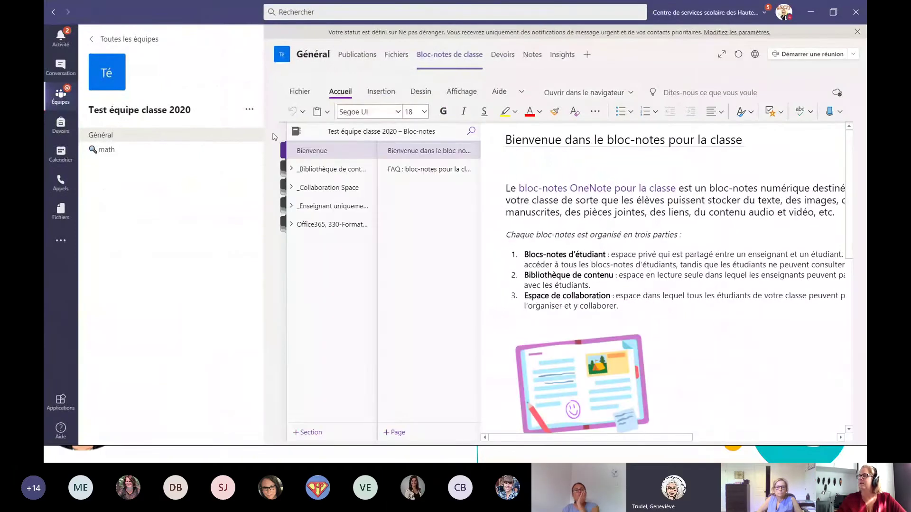
left_click(112, 142)
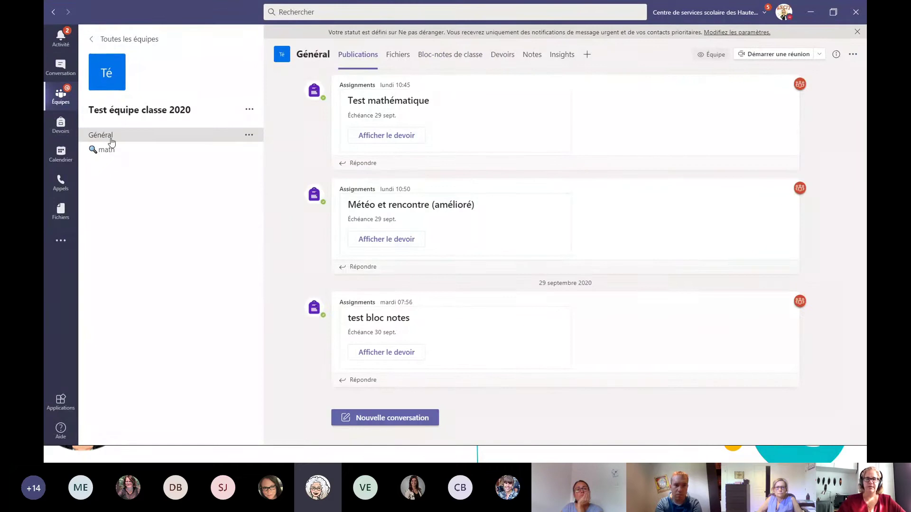
left_click(449, 58)
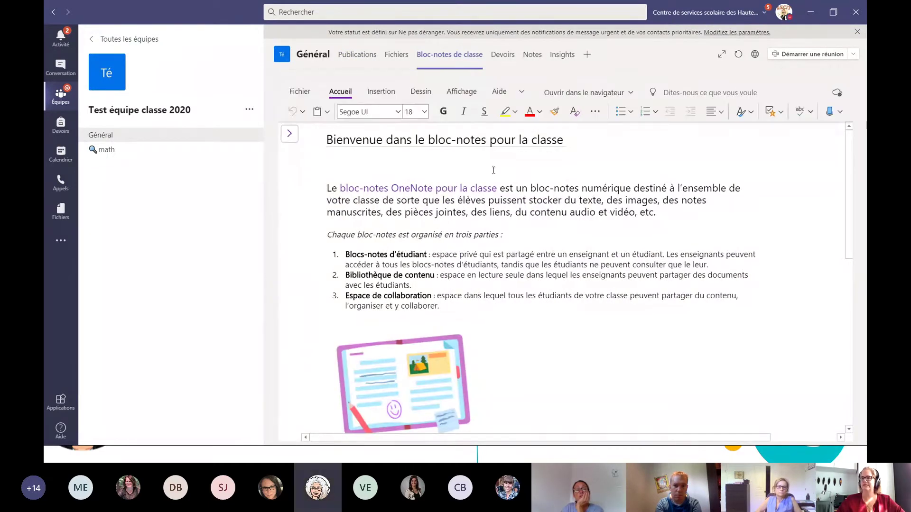
left_click(289, 133)
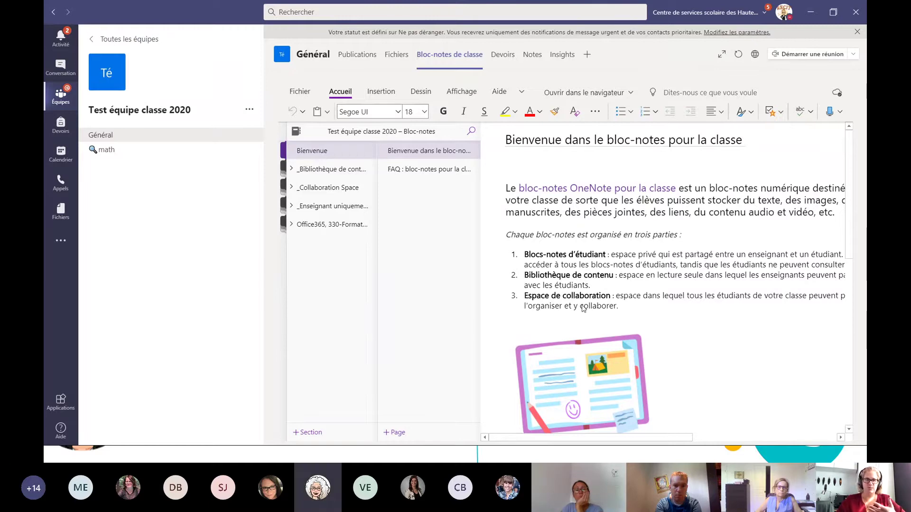
right_click(318, 148)
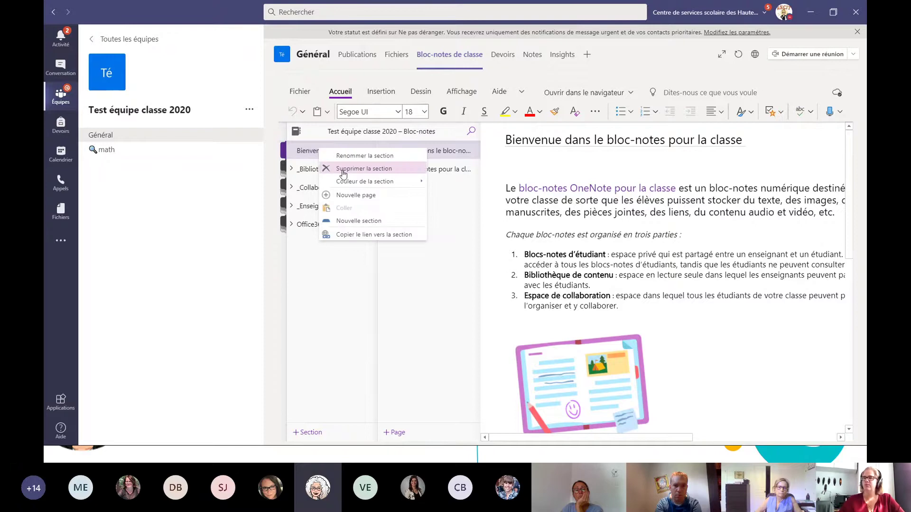
key("Escape")
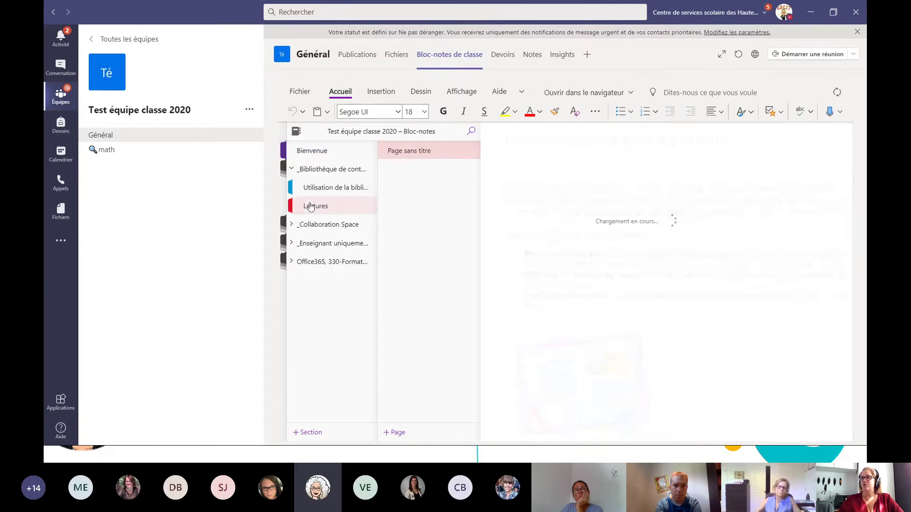
Add a section named "ressources mathématiques" to the notebook's content library.
left_click(313, 432)
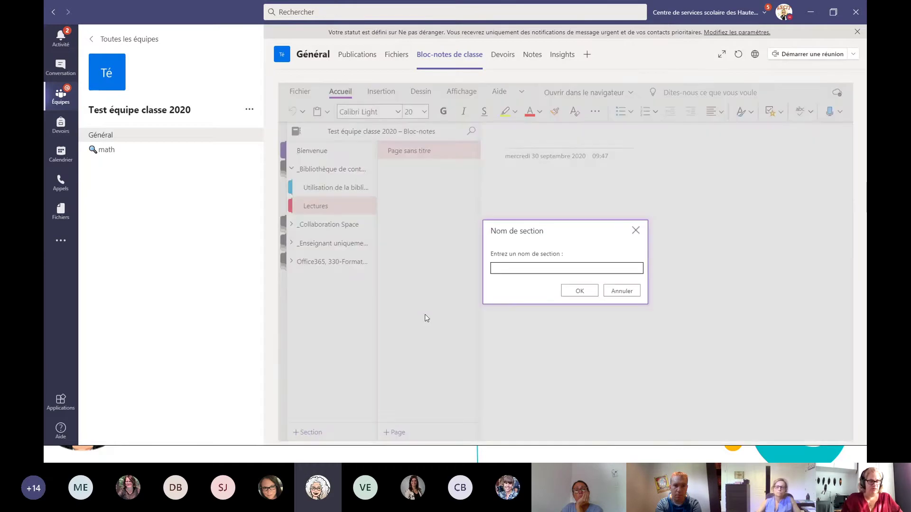
type("ressources ")
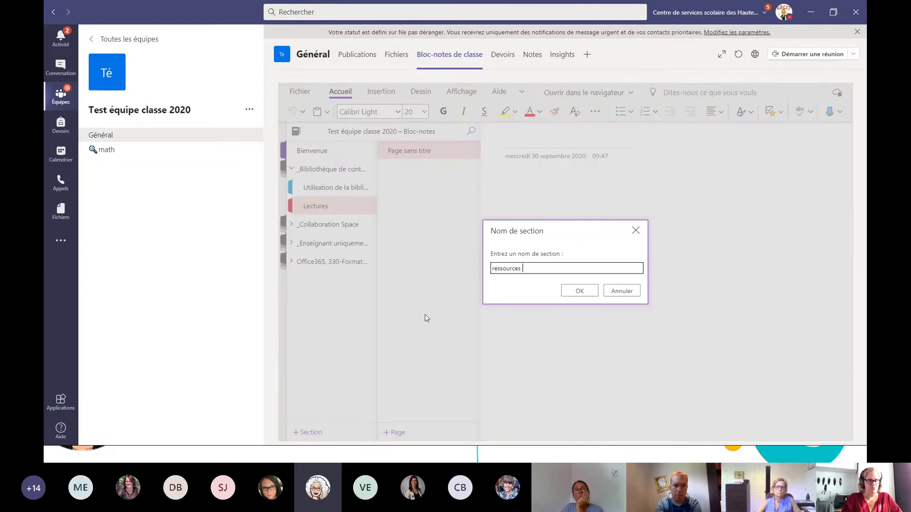
type("mathématiques")
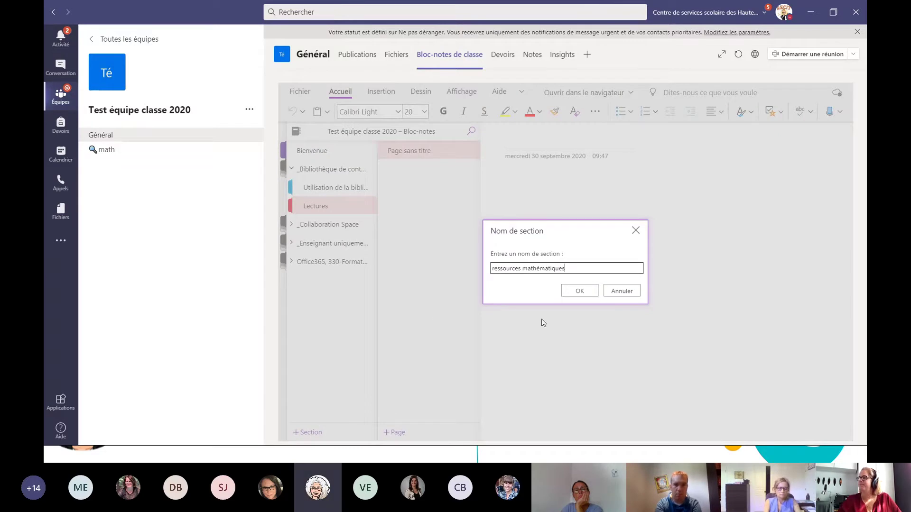
left_click(579, 291)
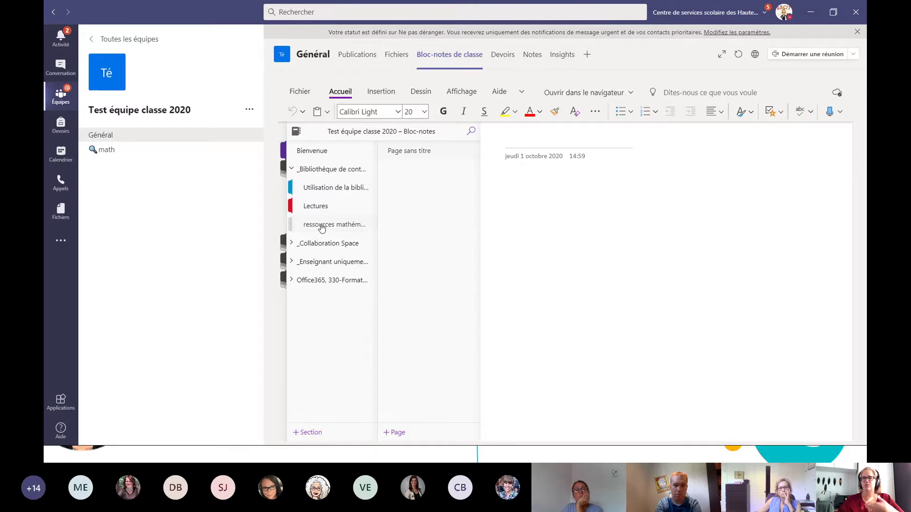
View the untitled page in the Lectures section and expand the _Collaboration Space section group.
left_click(315, 208)
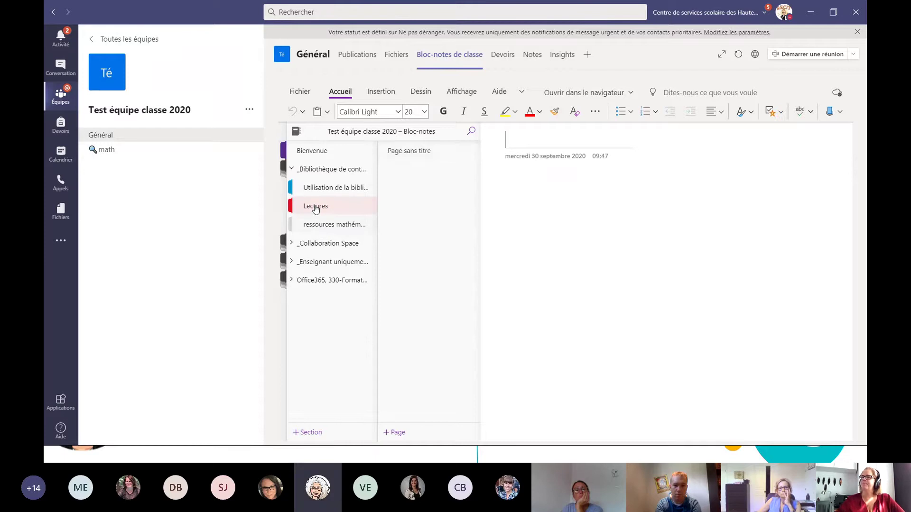
left_click(417, 150)
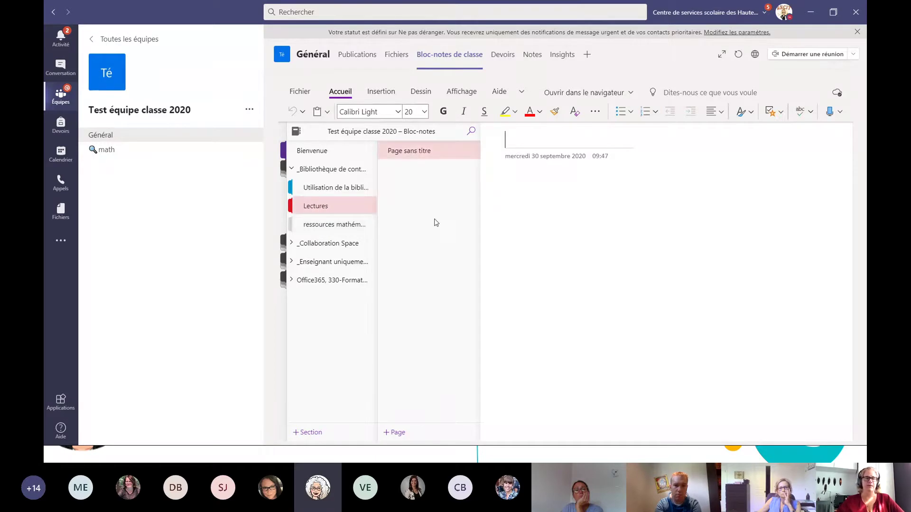
left_click(317, 250)
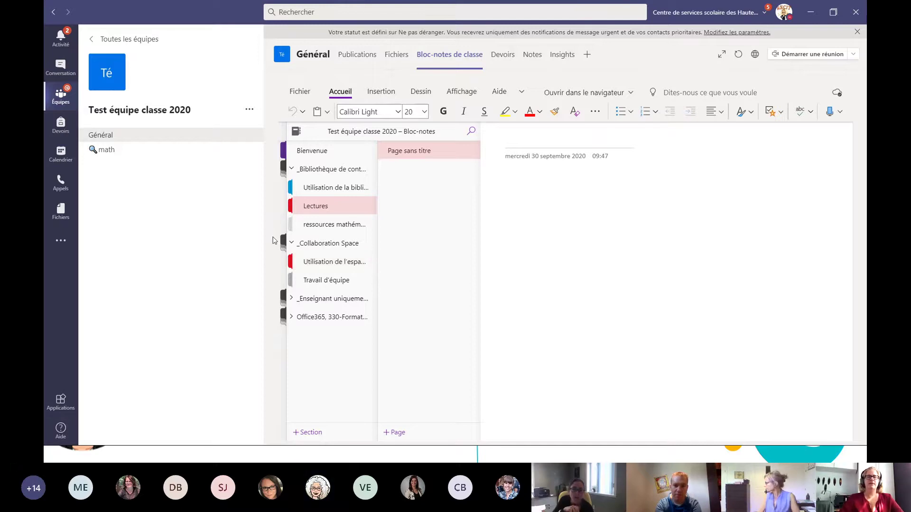
Find the EV-S-1001 team among all teams and open its class notebook.
left_click(61, 95)
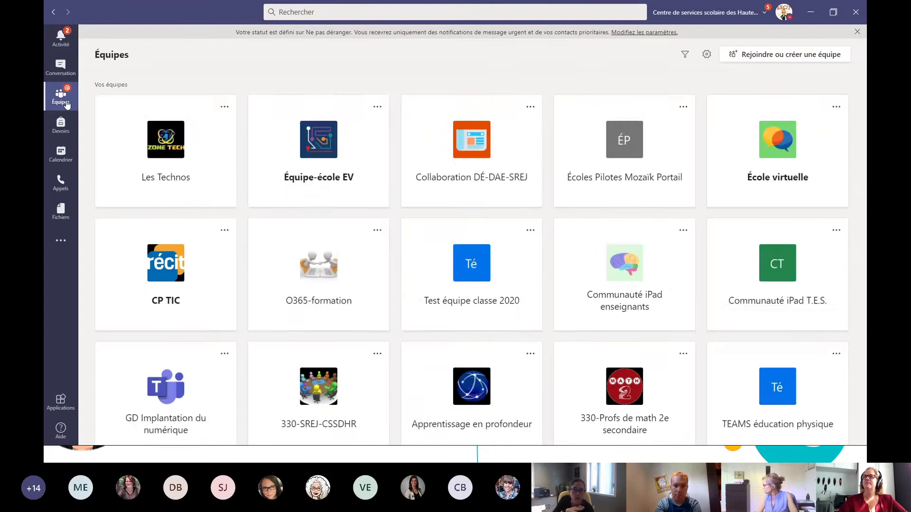
scroll(376, 300, "down", 10)
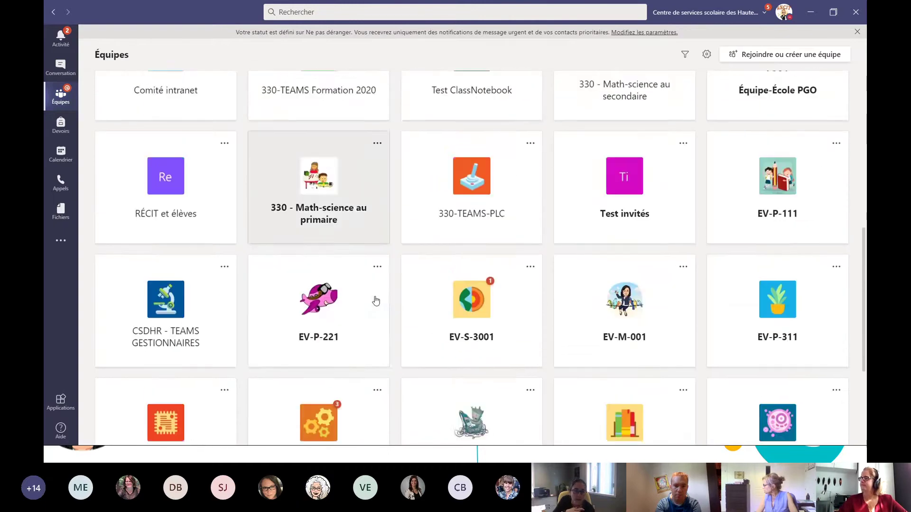
scroll(376, 300, "down", 2)
scroll(376, 300, "down", 1)
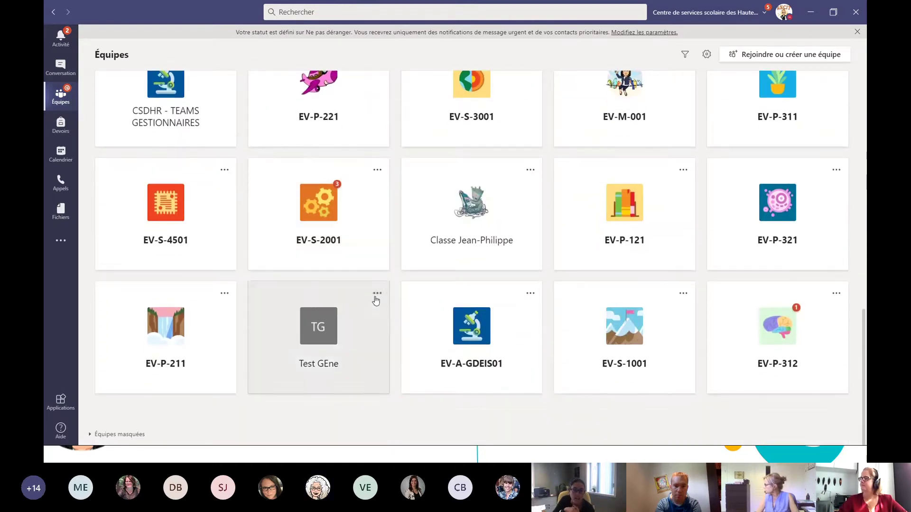
left_click(614, 377)
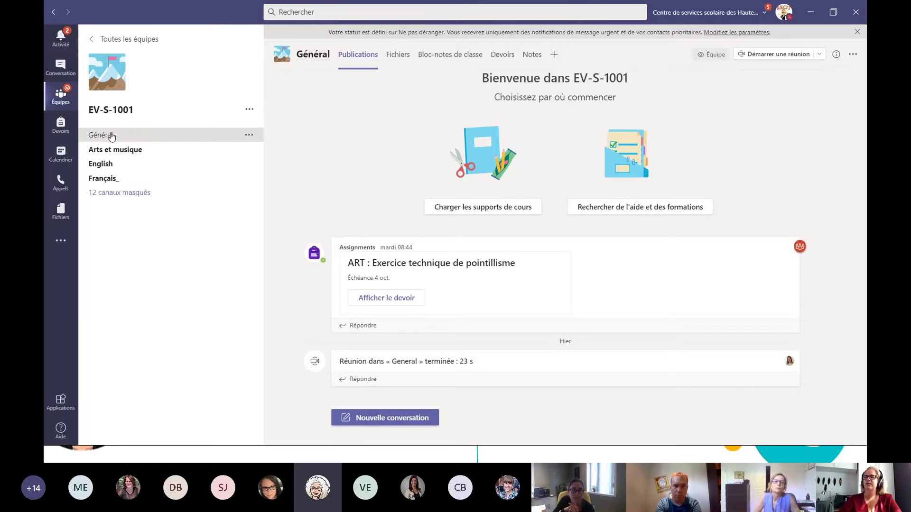
left_click(445, 55)
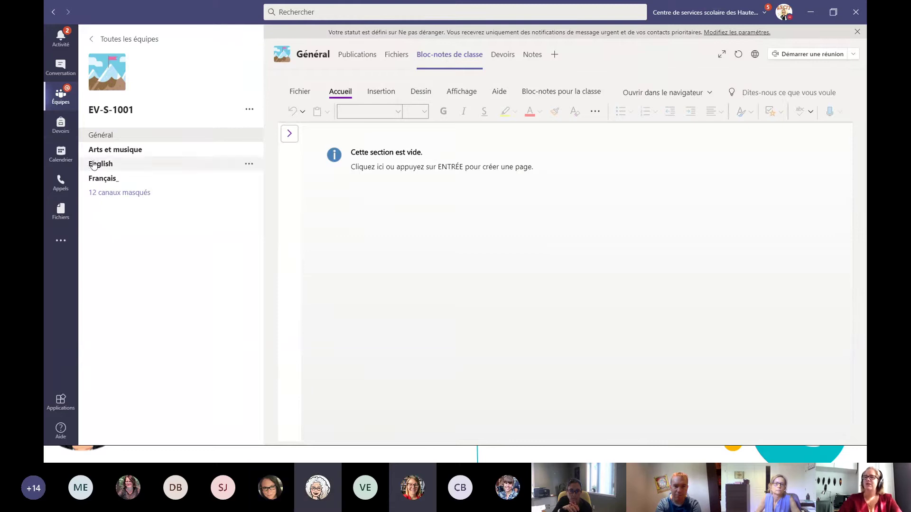
Return to the list of teams and open the class notebook of the EV-P-221 team.
left_click(91, 39)
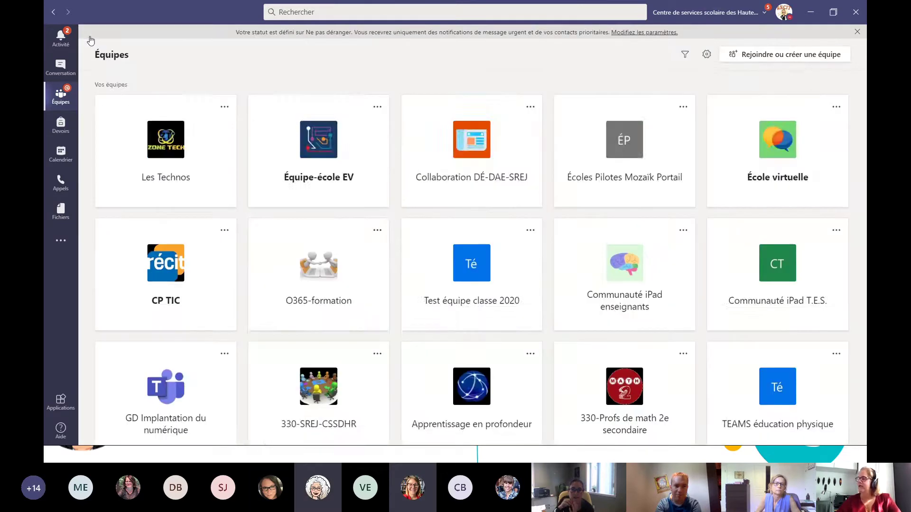
scroll(321, 240, "down", 10)
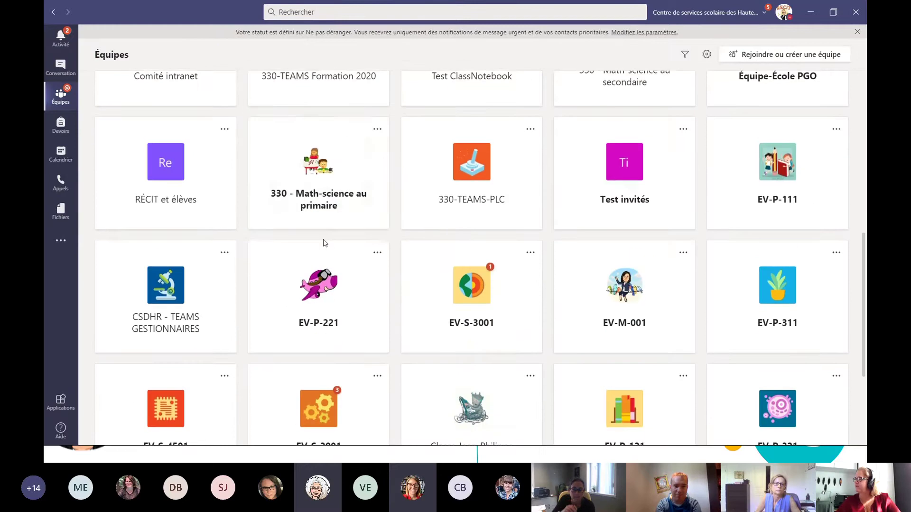
scroll(325, 243, "down", 5)
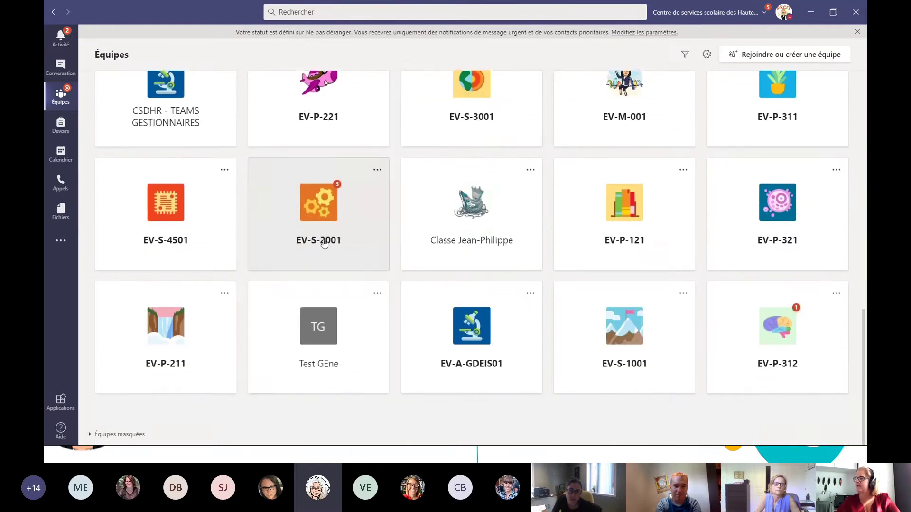
scroll(383, 261, "up", 2)
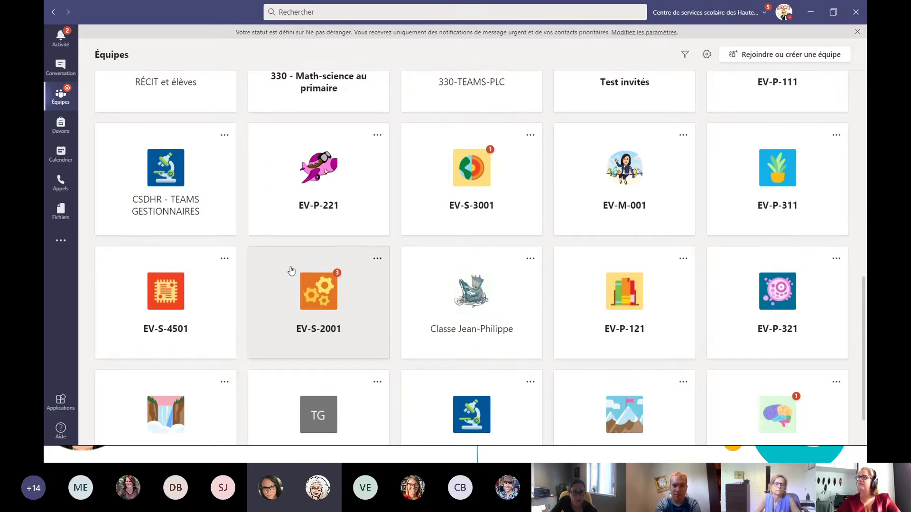
scroll(289, 271, "up", 2)
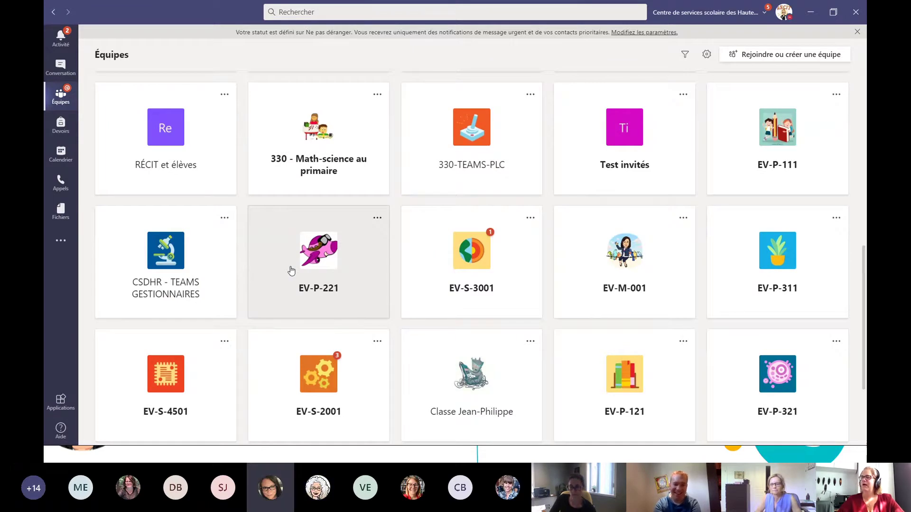
scroll(366, 275, "down", 2)
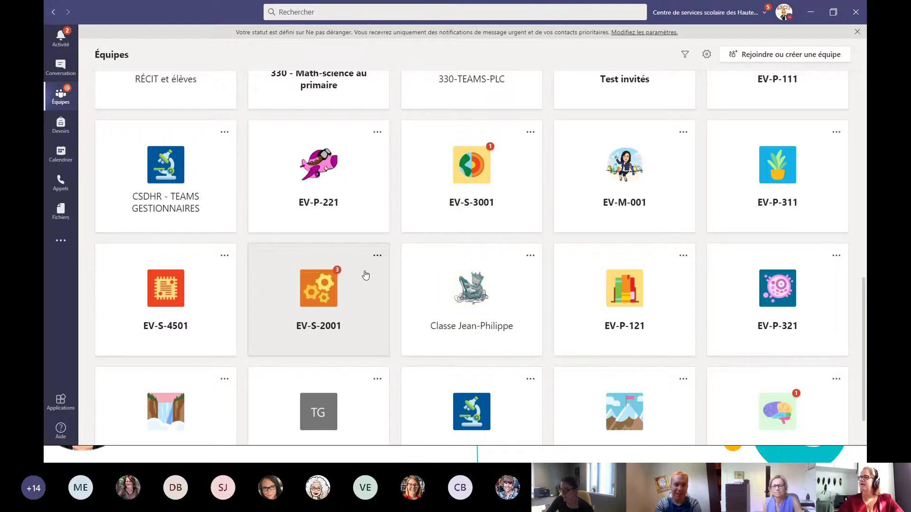
left_click(325, 167)
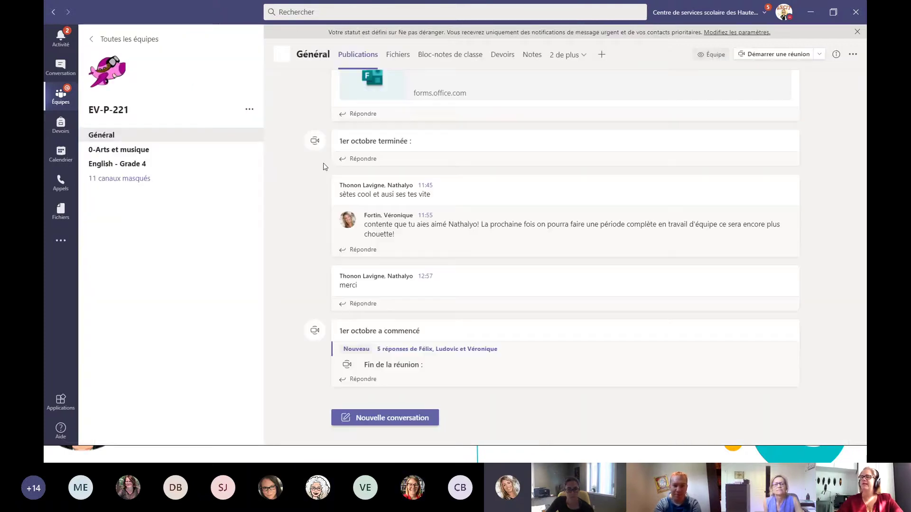
left_click(446, 57)
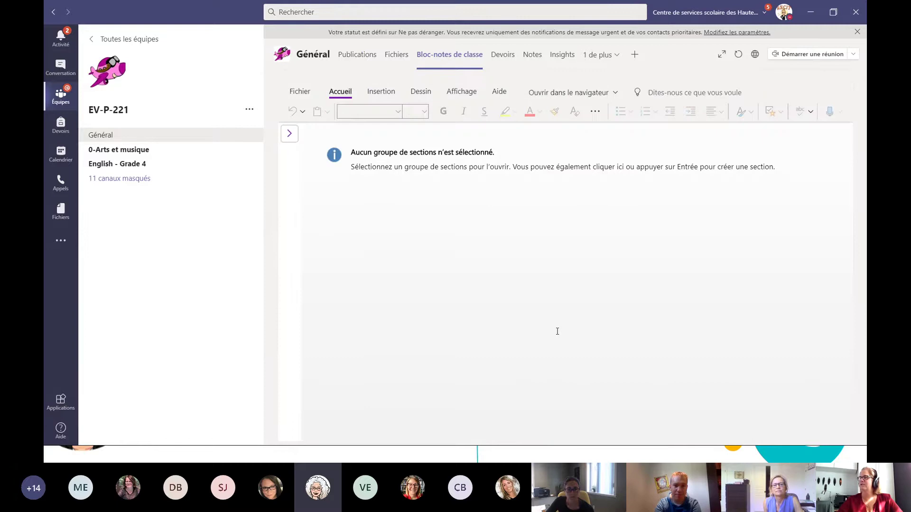
Dismiss the new-section dialog without creating a section and view the EV-P-221 notebook's section groups.
left_click(613, 170)
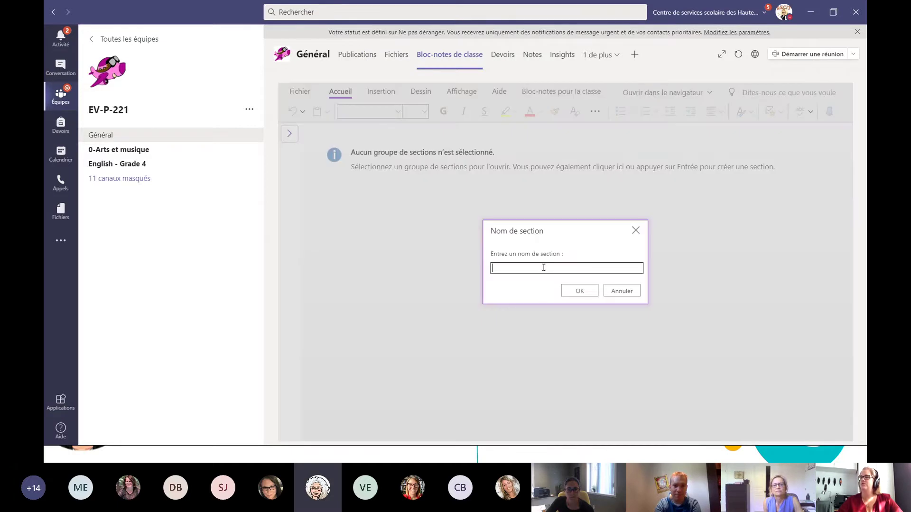
left_click(622, 291)
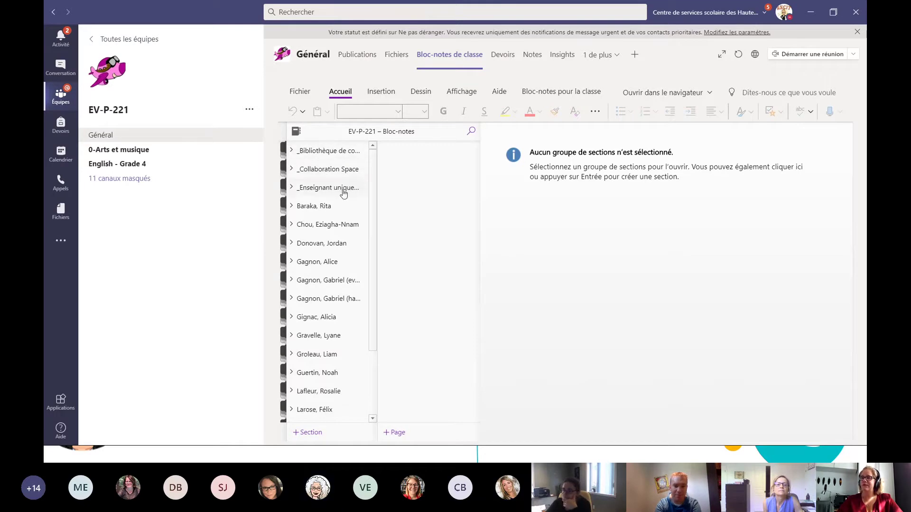
left_click_drag(372, 192, 375, 161)
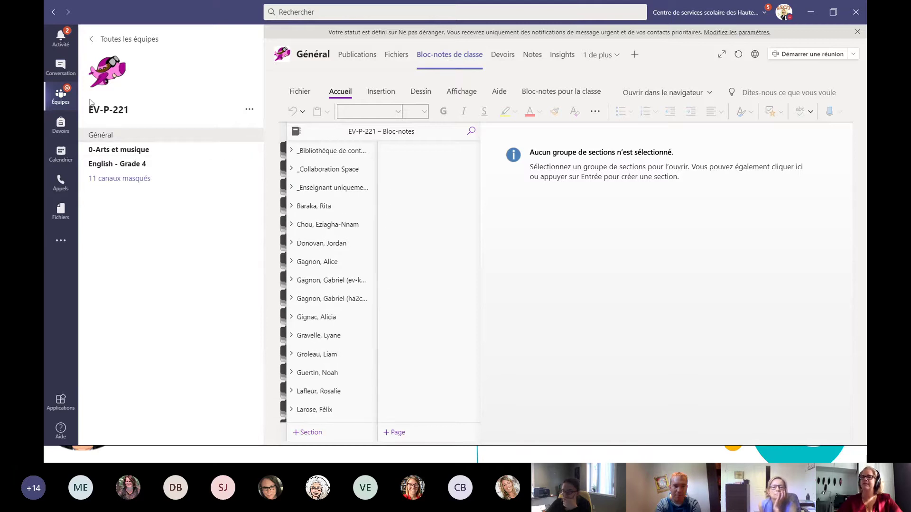
Go back to the Test équipe classe 2020 team and open its class notebook.
left_click(92, 42)
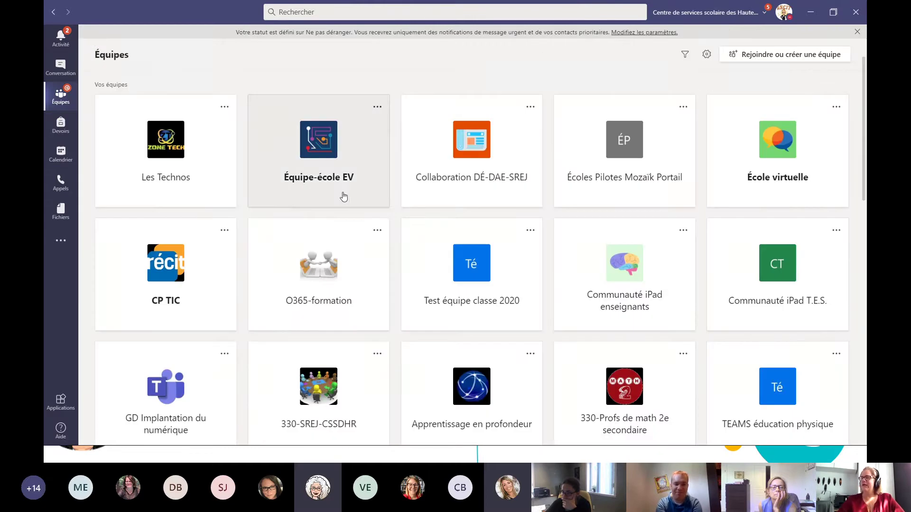
scroll(345, 198, "down", 3)
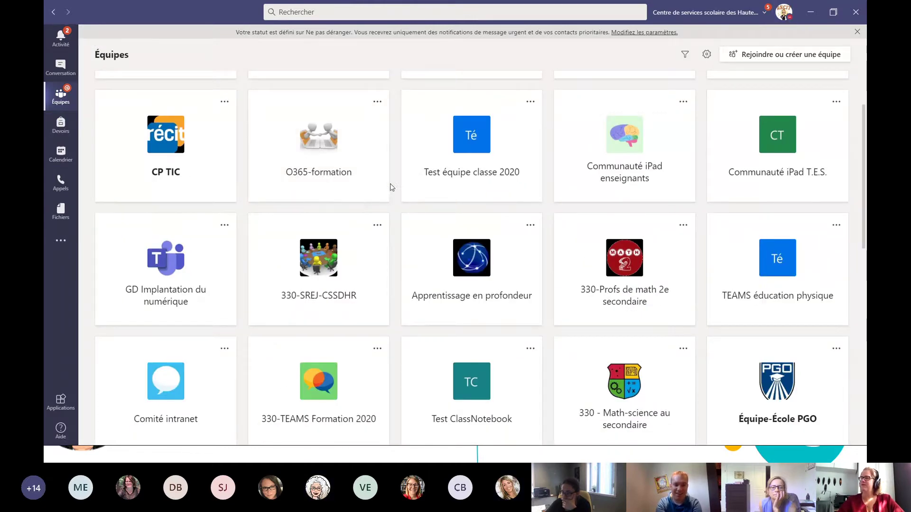
scroll(473, 173, "up", 1)
left_click(471, 185)
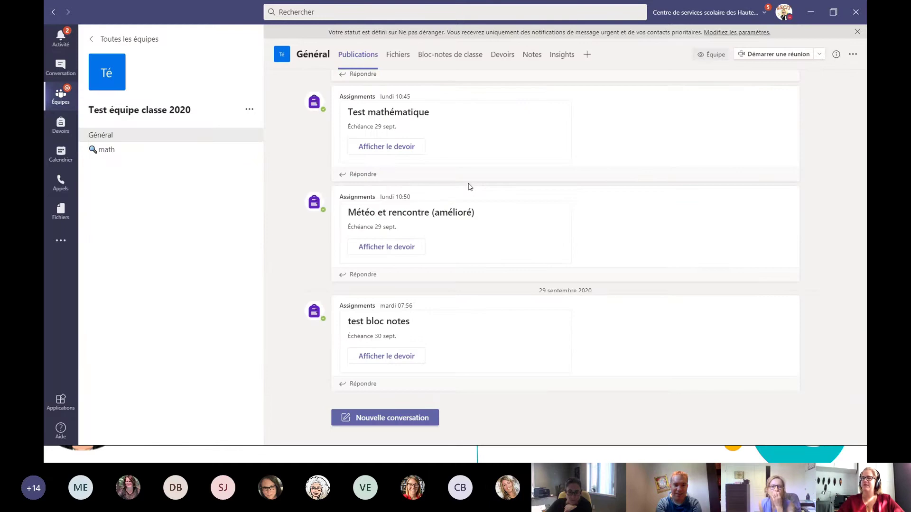
left_click(469, 55)
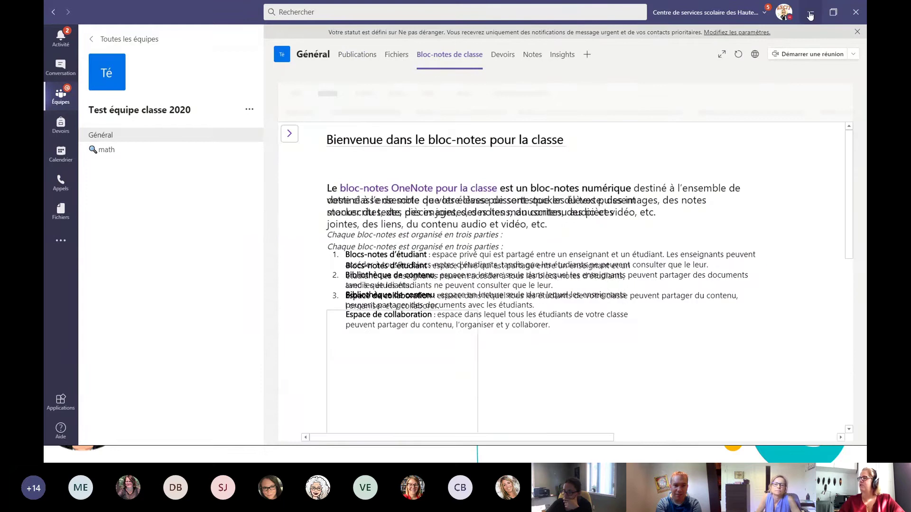
Switch to the slide presentation behind Teams and advance it from the "Une étape à la fois" slide.
left_click(811, 16)
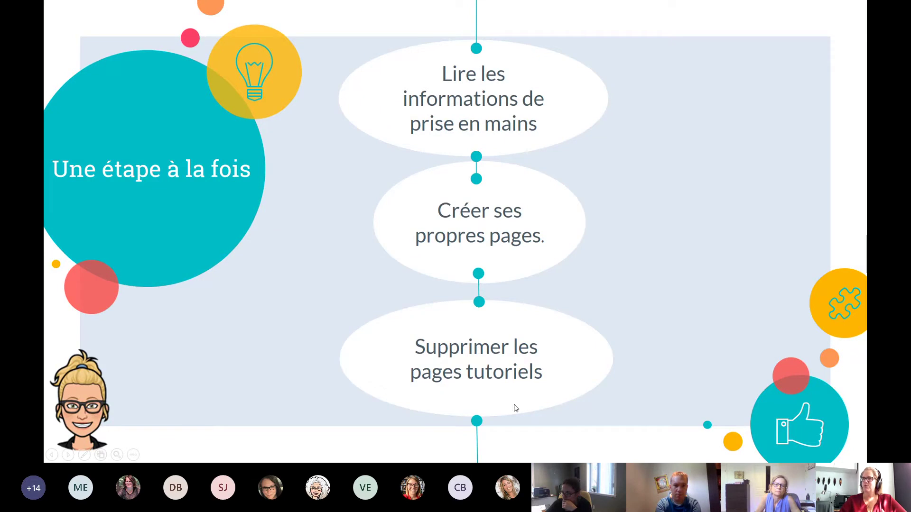
left_click(68, 456)
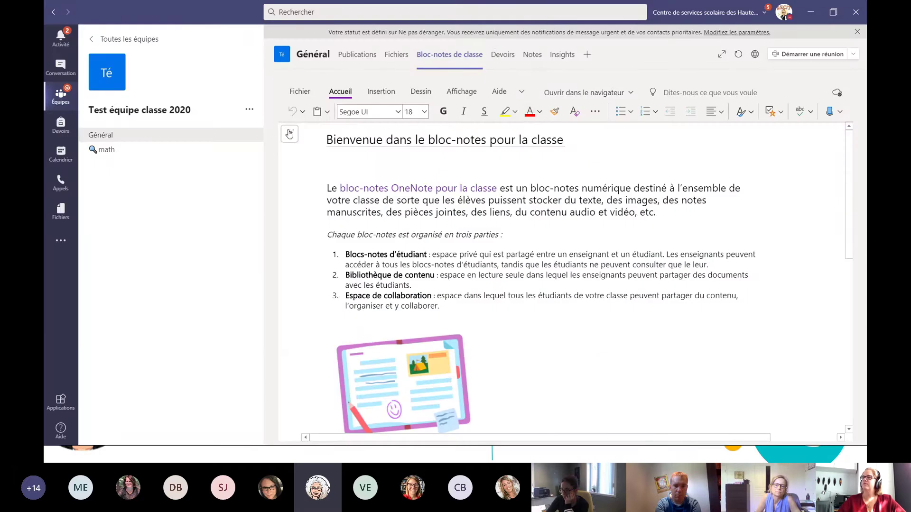
Delete the "Utilisation…" section from the _Bibliothèque de contenu group and expand the class notebook to the full view.
left_click(289, 133)
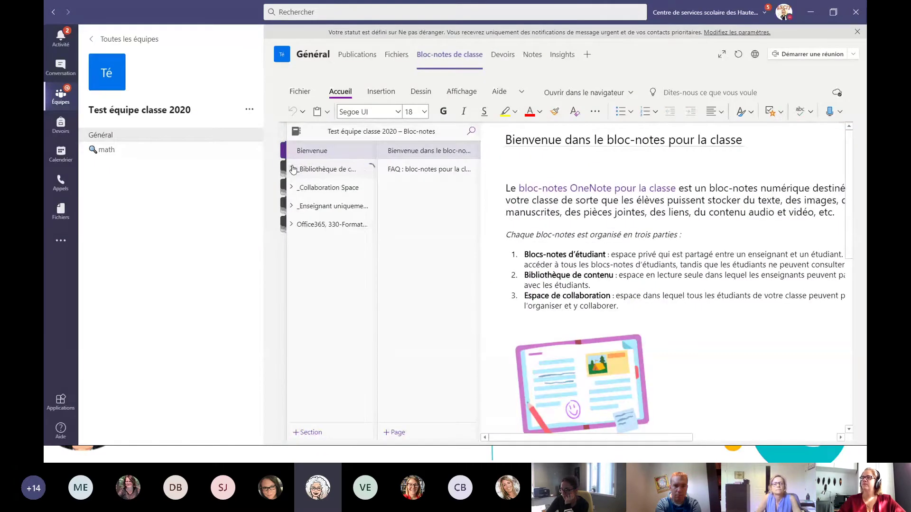
right_click(329, 188)
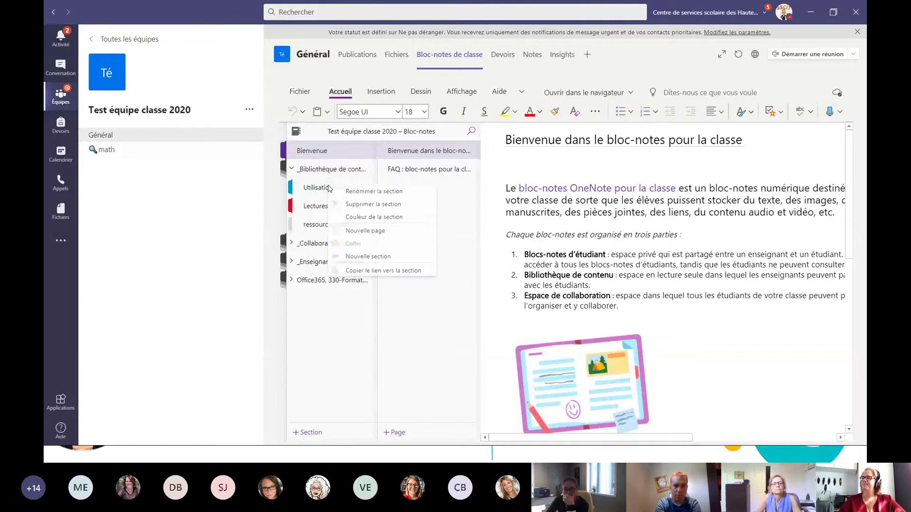
left_click(410, 206)
left_click(572, 295)
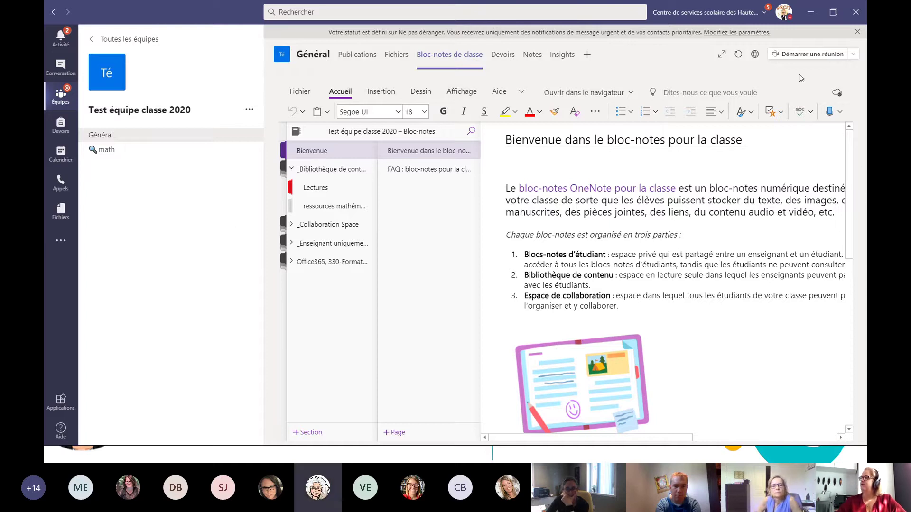
left_click(722, 55)
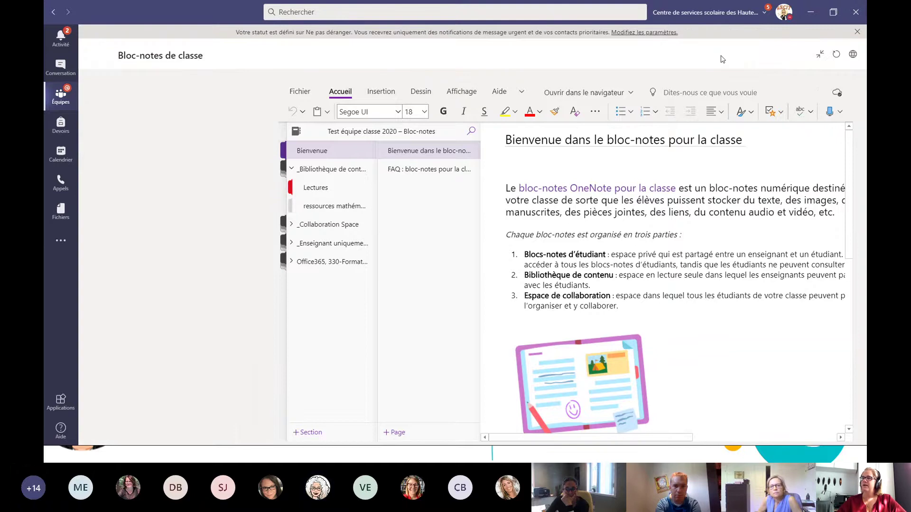
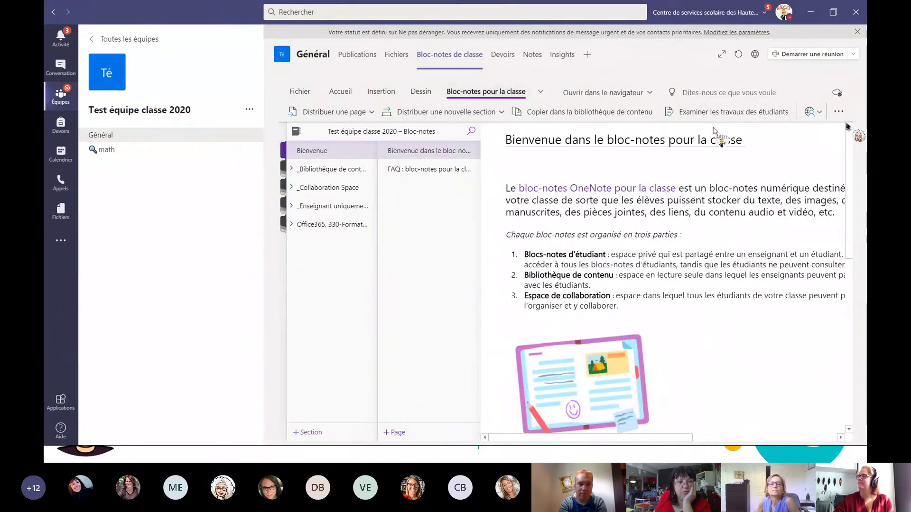
Open the student work review and check the "cours à distance" section for pages to review, returning to the section list.
left_click(735, 113)
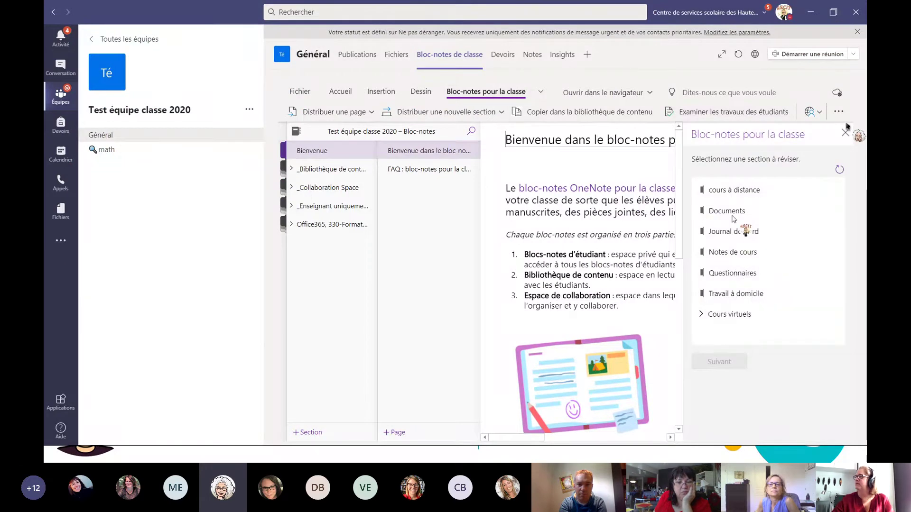
left_click(726, 192)
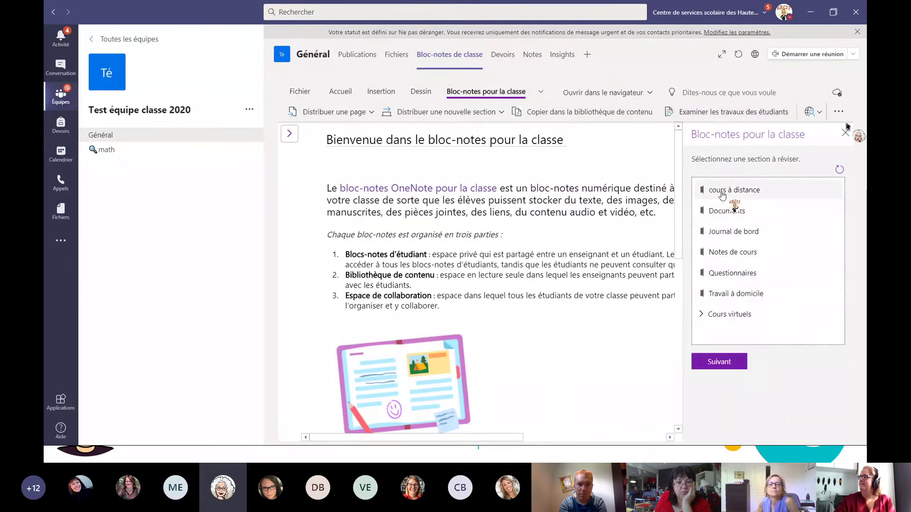
left_click(720, 362)
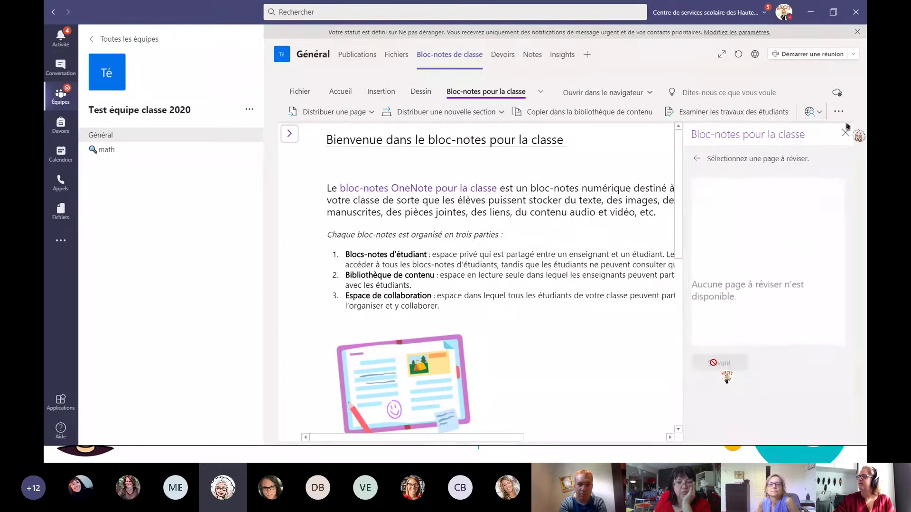
left_click(697, 159)
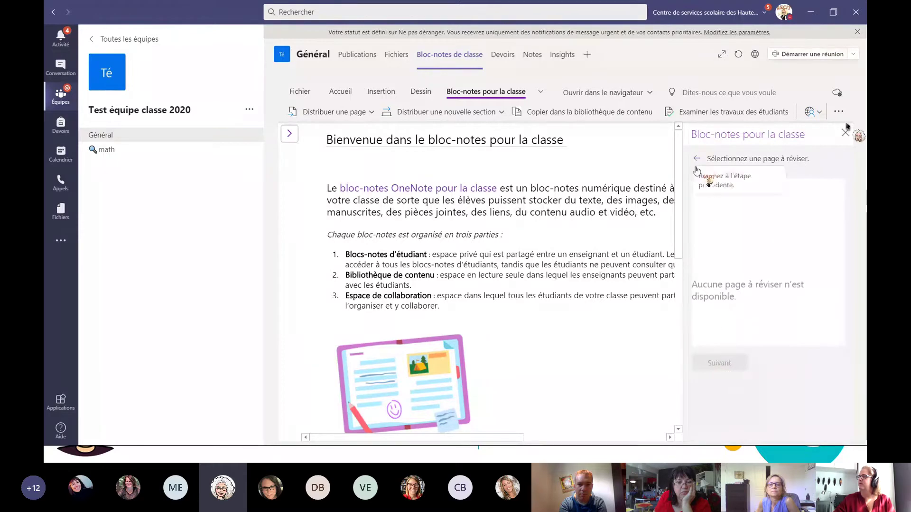
Review the student's "Journal de bord" page from the Journal de bord section and show the notebook's section and page list.
left_click(740, 231)
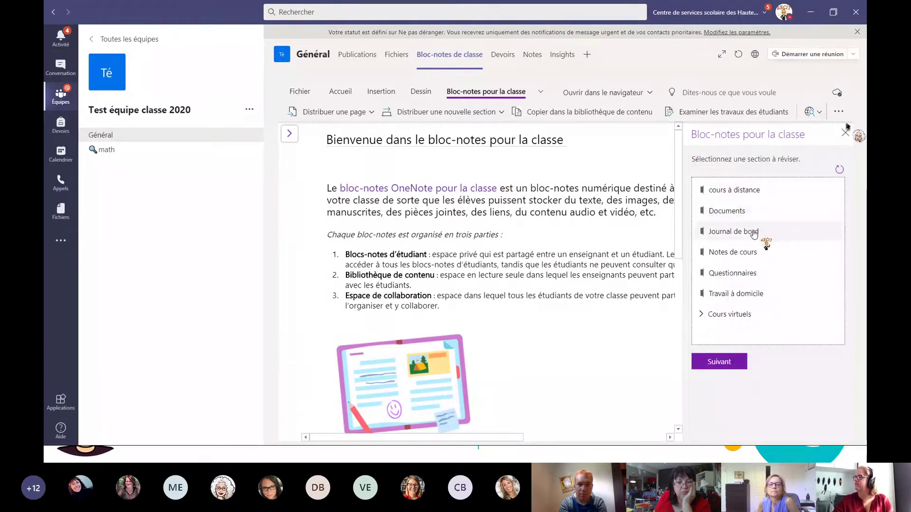
left_click(718, 363)
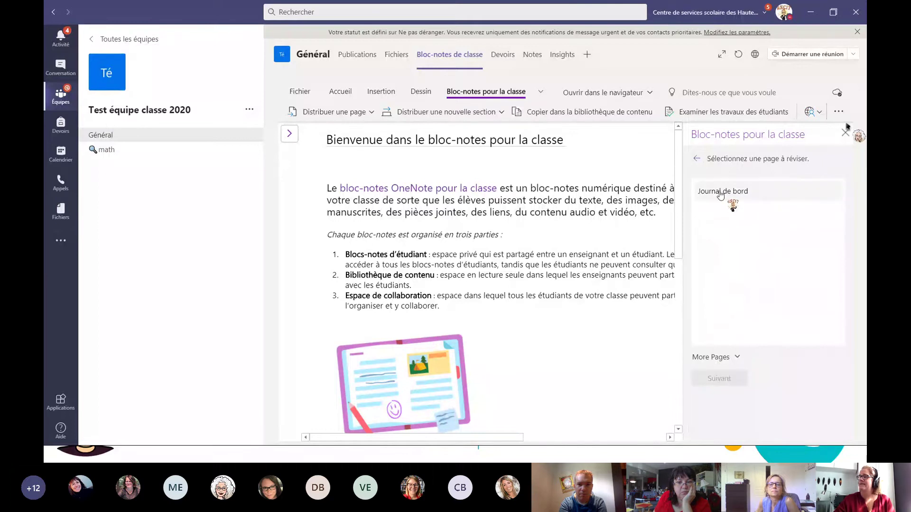
left_click(720, 194)
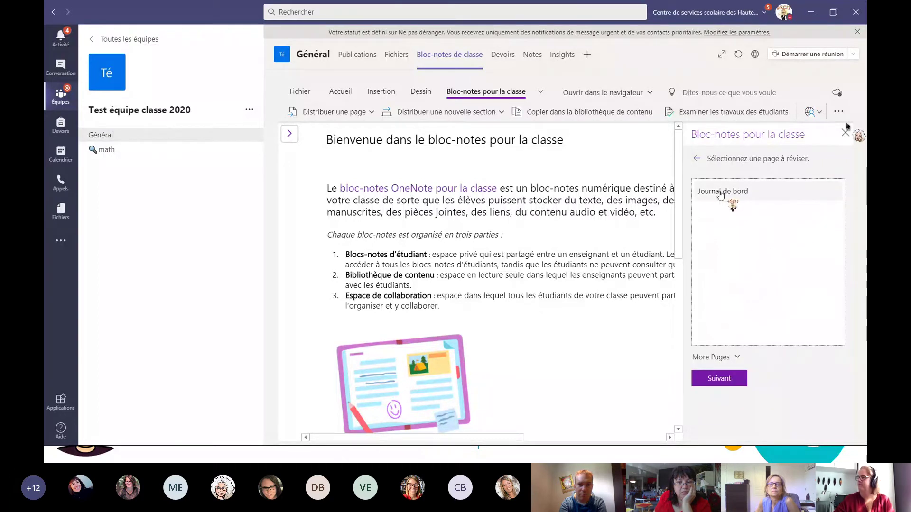
left_click(726, 380)
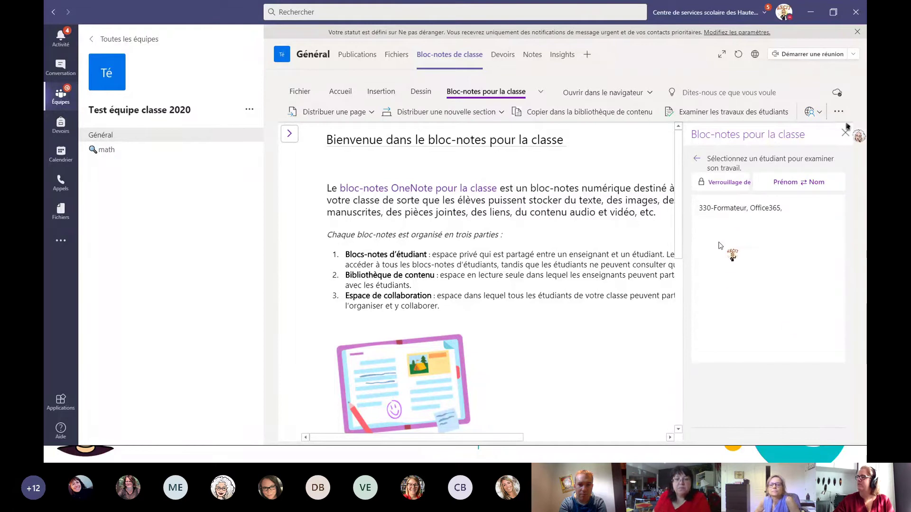
left_click(723, 214)
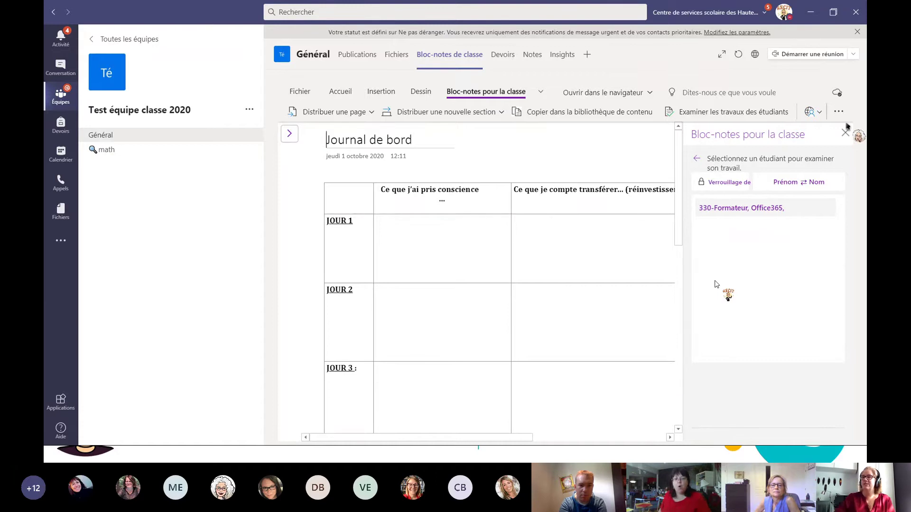
left_click(288, 136)
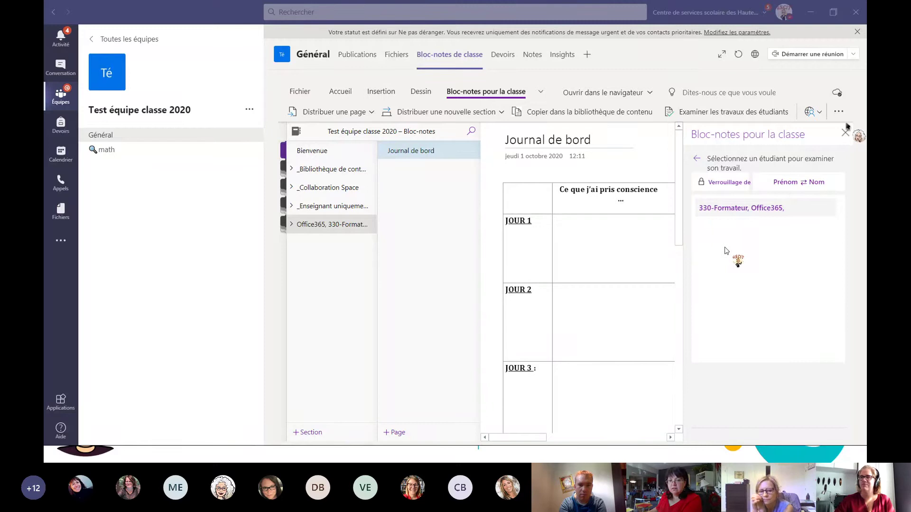
Switch to the slide presentation behind Teams and advance it from the "Comment examiner rapidement les travaux des élèves?" slide.
left_click(811, 16)
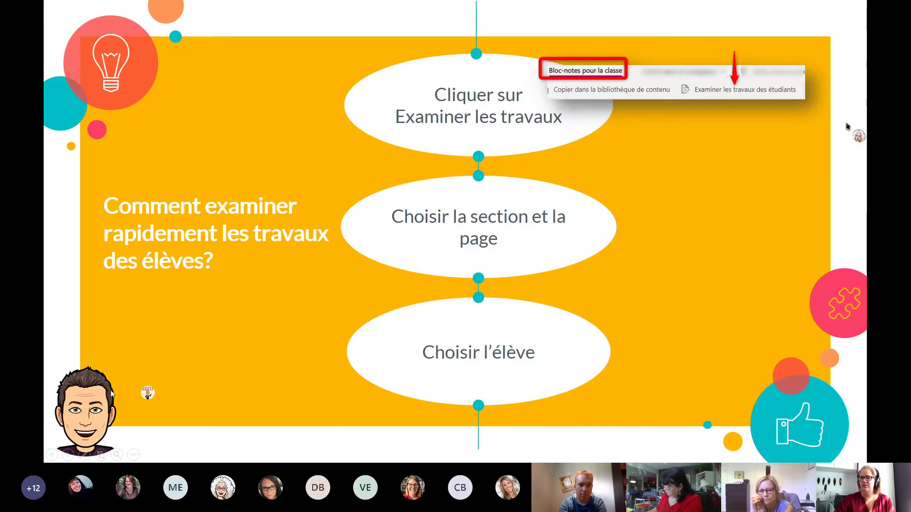
left_click(68, 454)
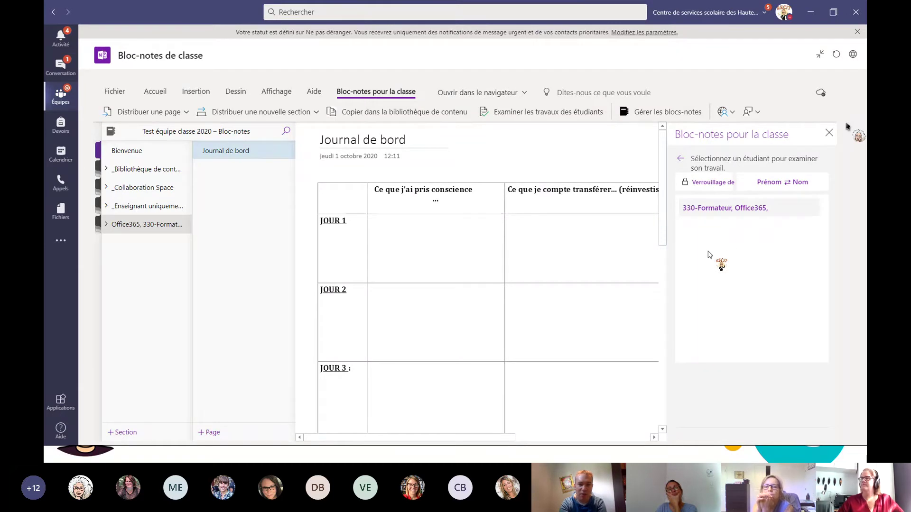
Lock the Journal de bord page for all students, apply the change and close the review pane.
left_click(705, 183)
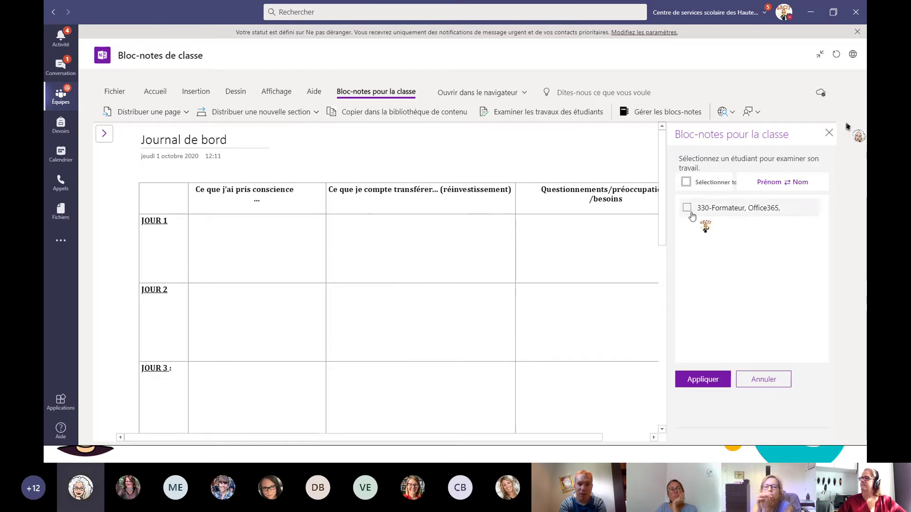
left_click(688, 209)
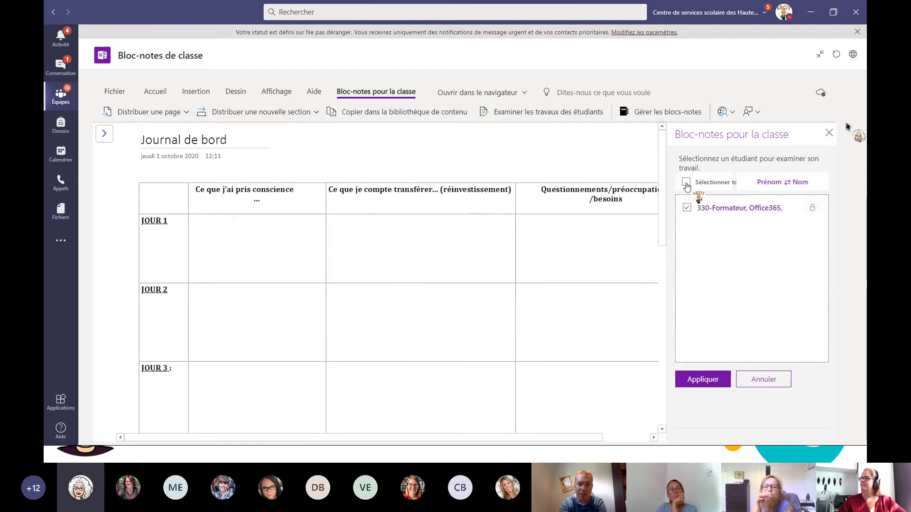
left_click(686, 183)
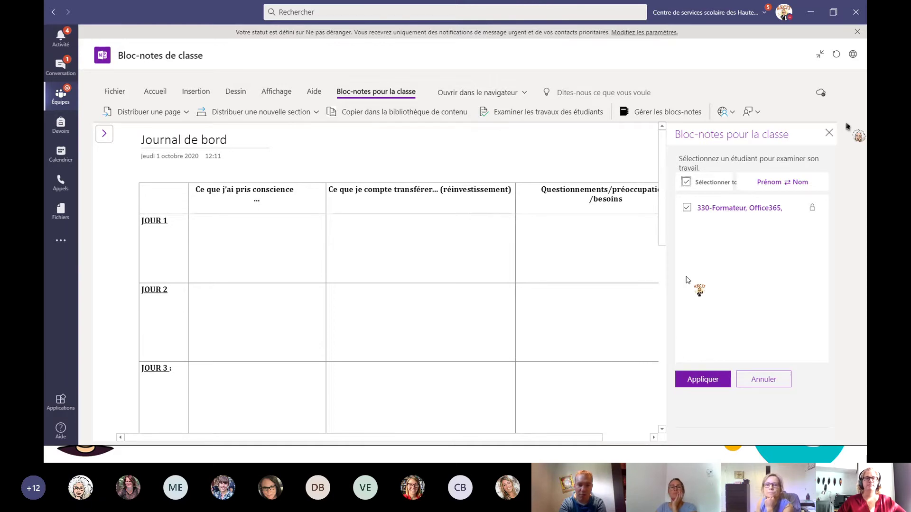
left_click(698, 382)
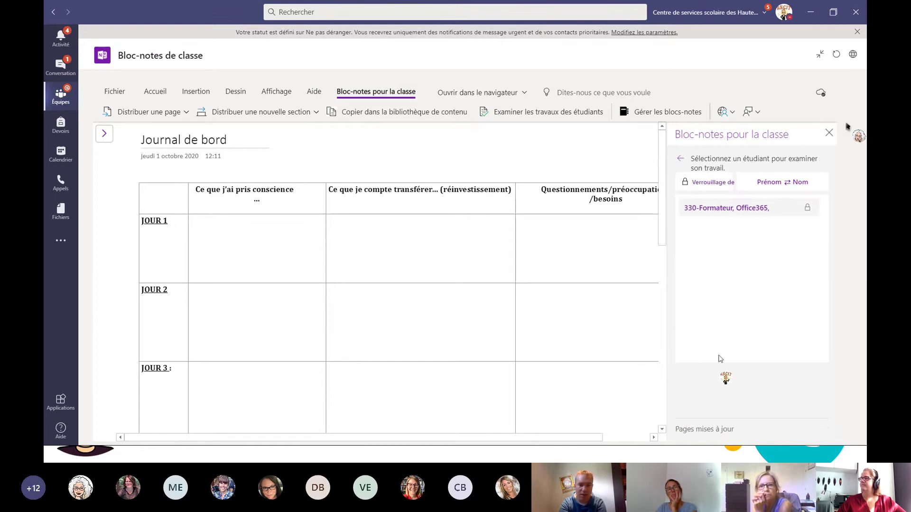
left_click(829, 133)
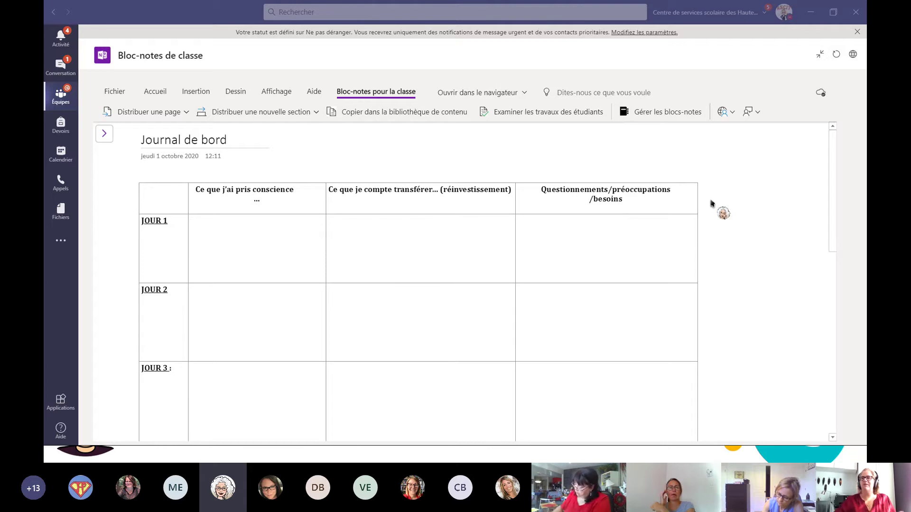
Return to the Test équipe classe 2020 team through the list of teams and start a new assignment in its Devoirs.
left_click(104, 134)
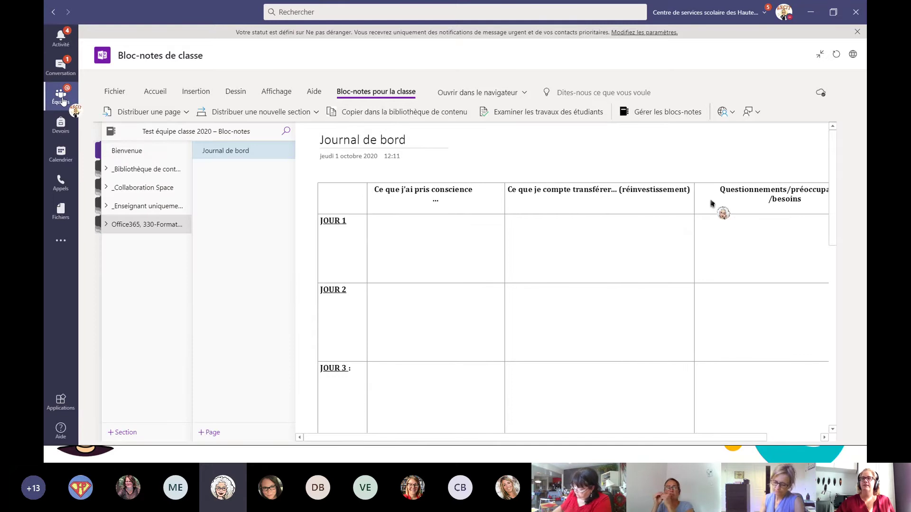
left_click(61, 102)
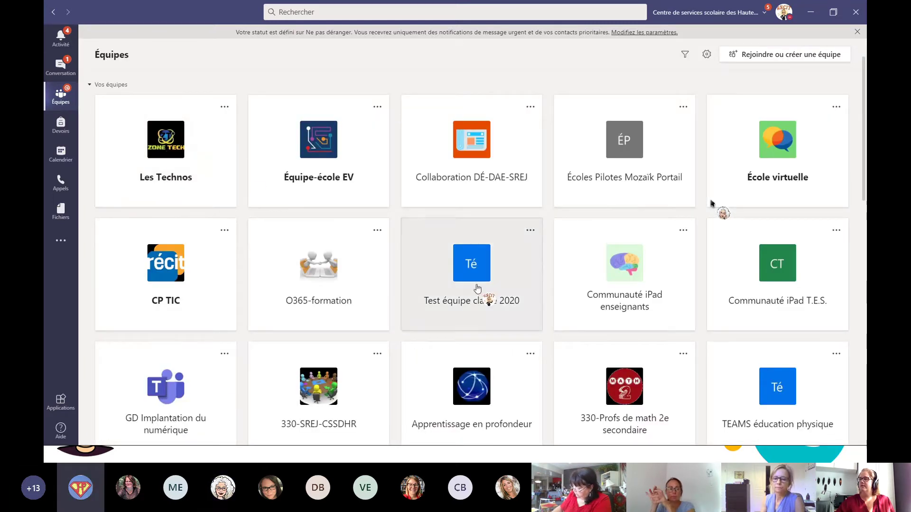
left_click(480, 279)
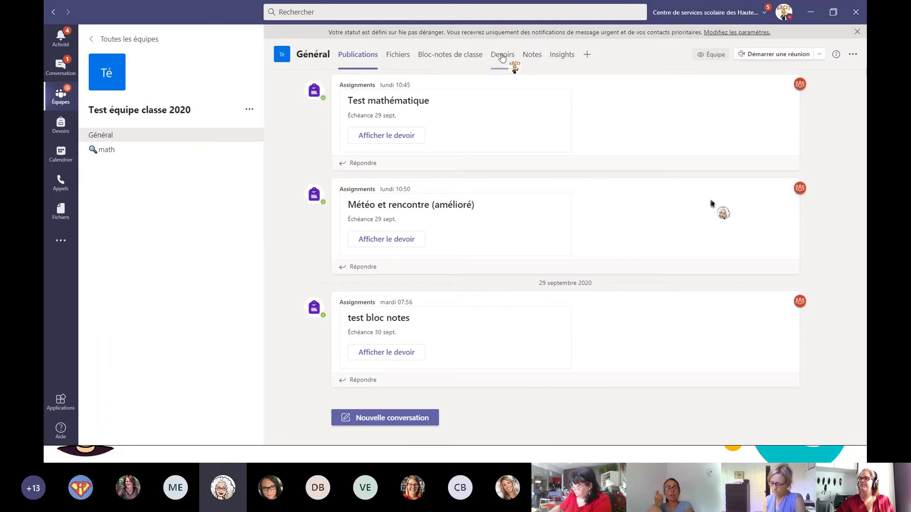
left_click(503, 60)
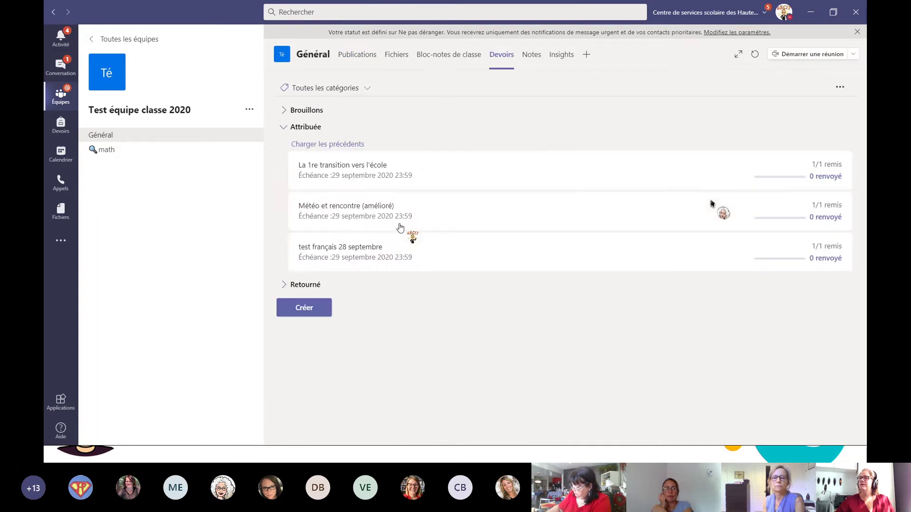
left_click(296, 308)
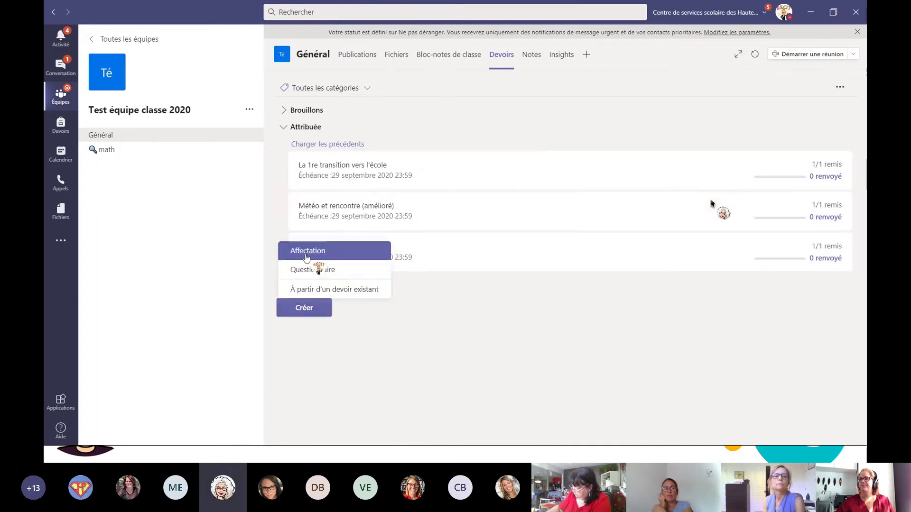
left_click(305, 257)
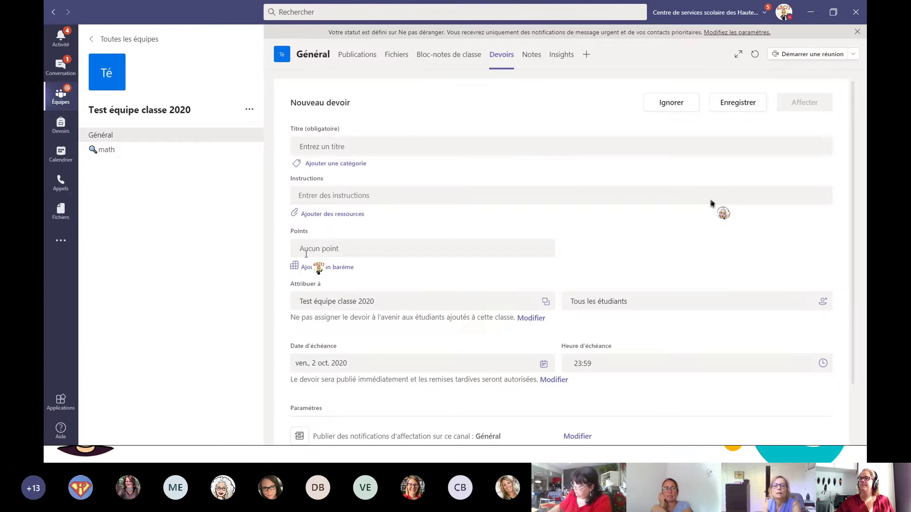
Attach the Journal de bord page from _Enseignant uniquement to the new assignment, copying it into the students' Journal de bord section.
left_click(329, 215)
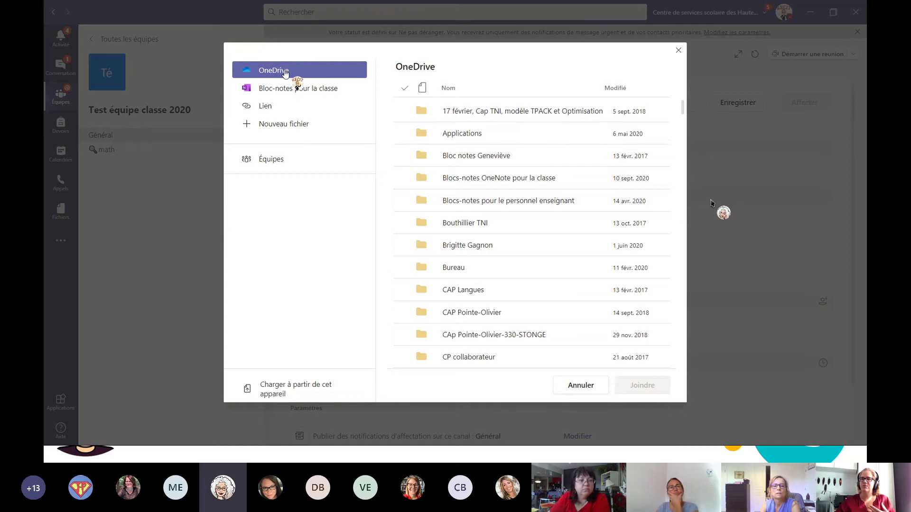
left_click(329, 91)
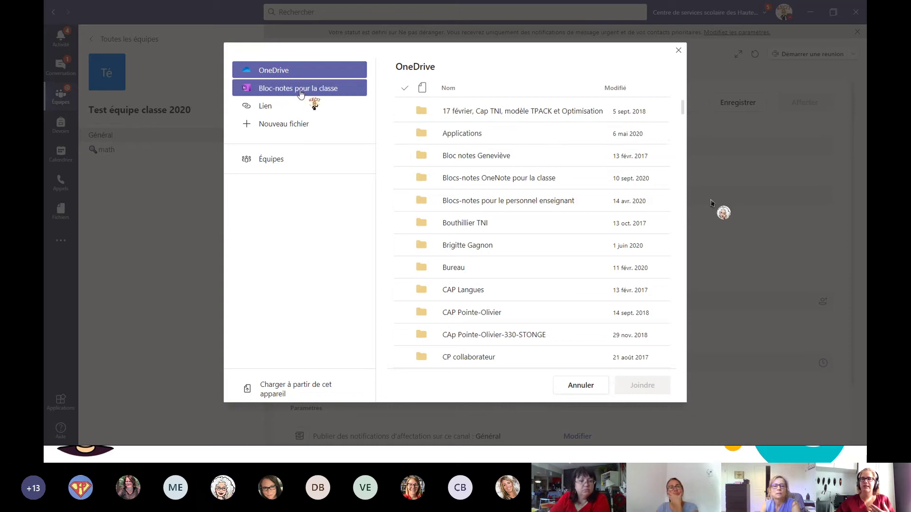
left_click(305, 94)
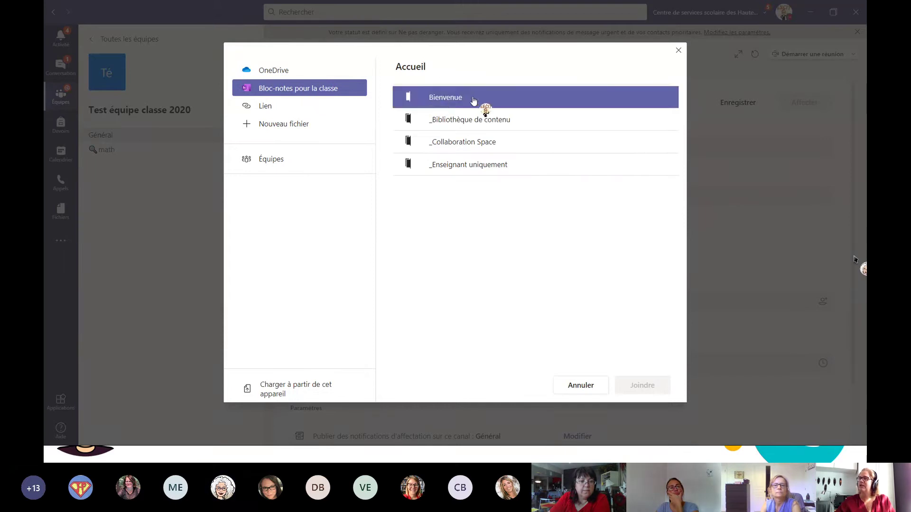
left_click(452, 165)
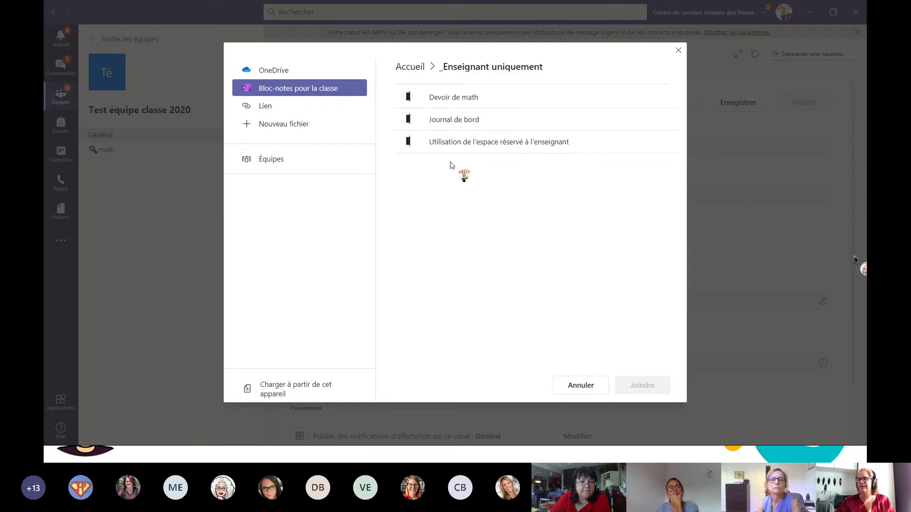
left_click(446, 125)
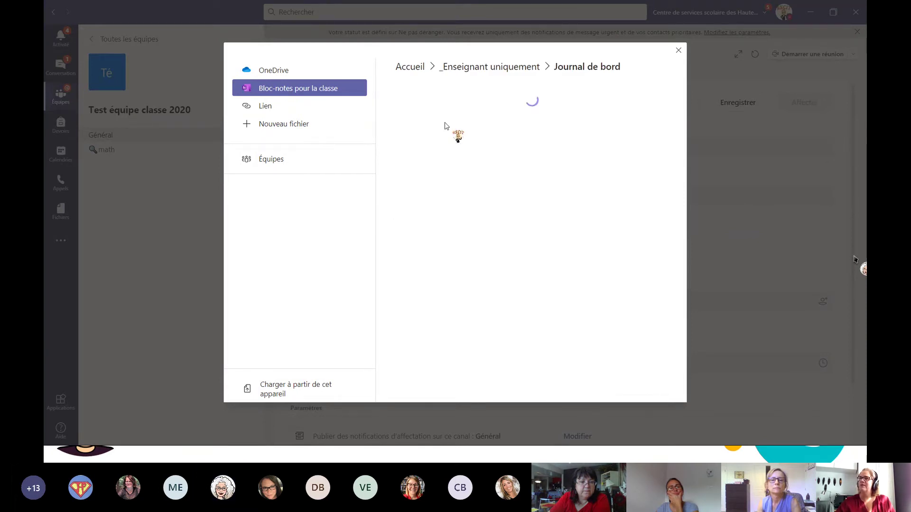
left_click(447, 98)
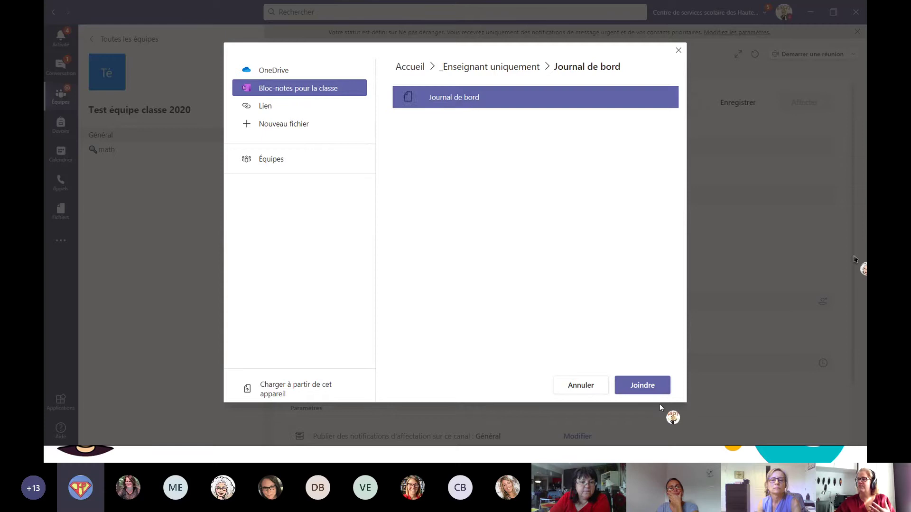
left_click(646, 389)
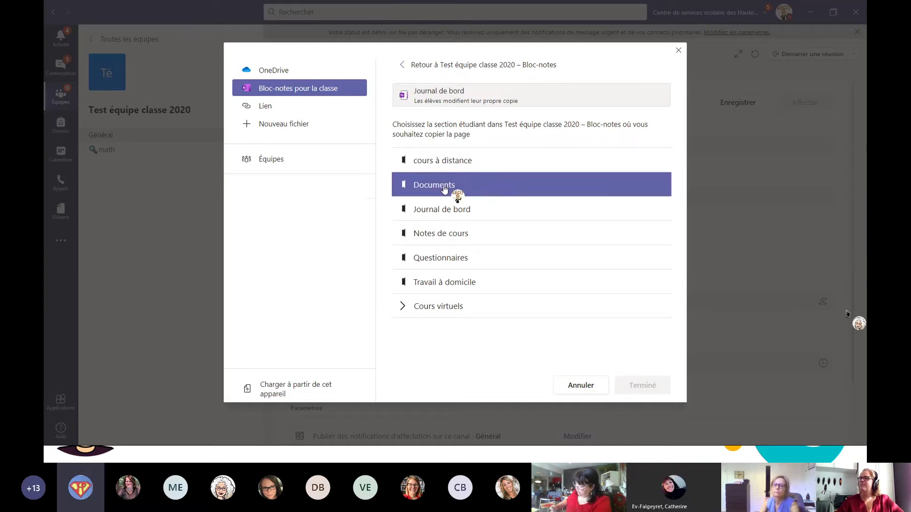
left_click(435, 212)
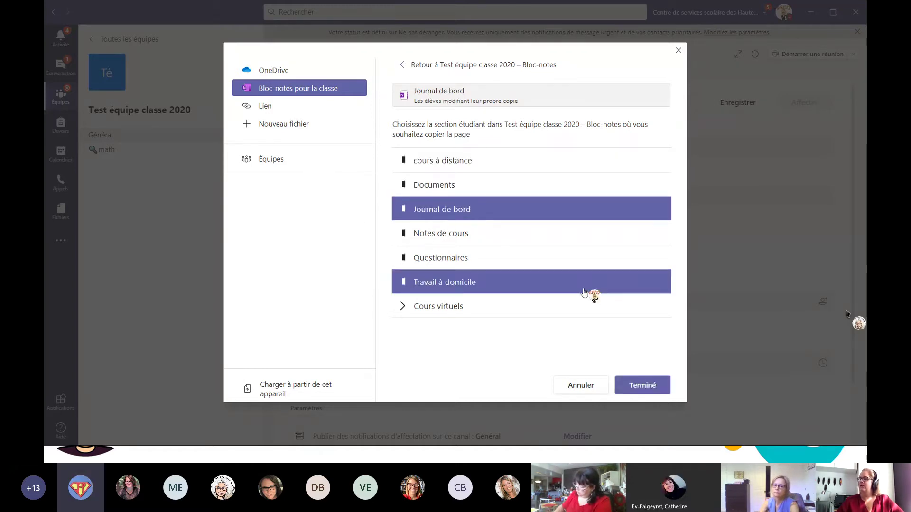
left_click(642, 387)
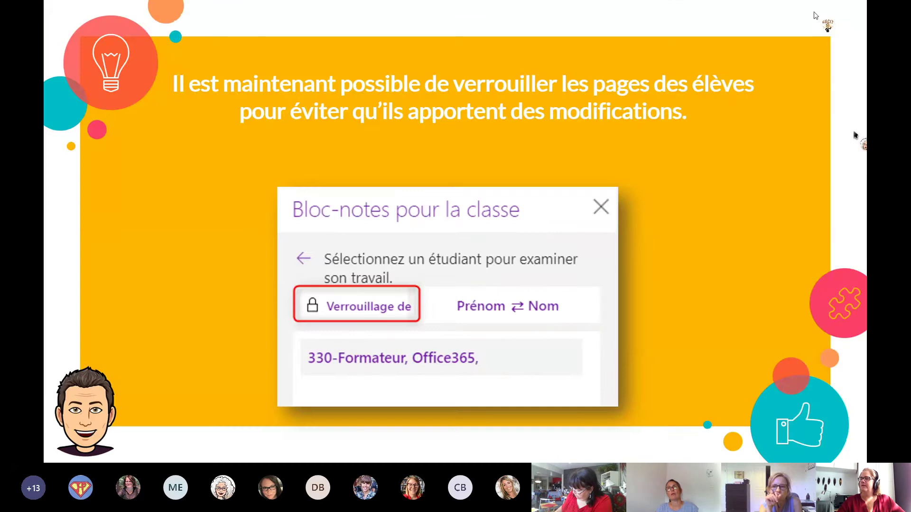
Advance the slide presentation from the page-locking slide to the slide with the Yogi Berra quote.
left_click(68, 456)
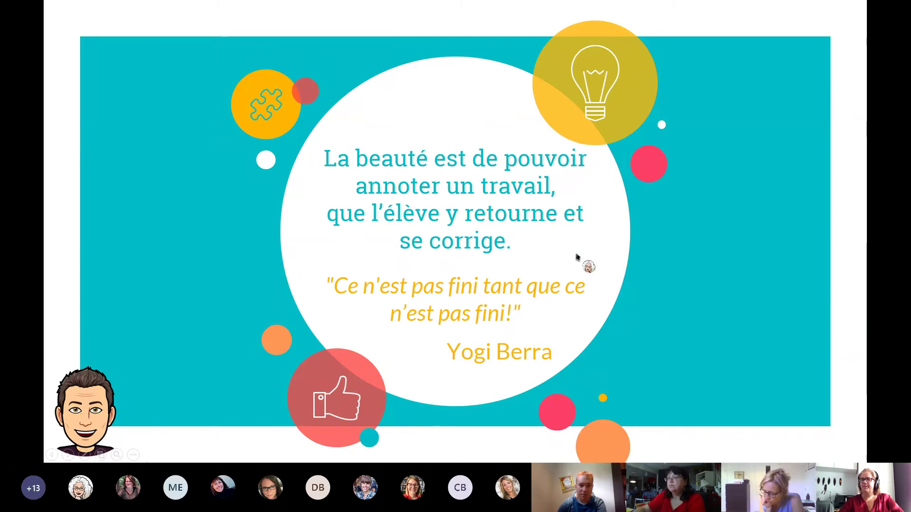
left_click(56, 455)
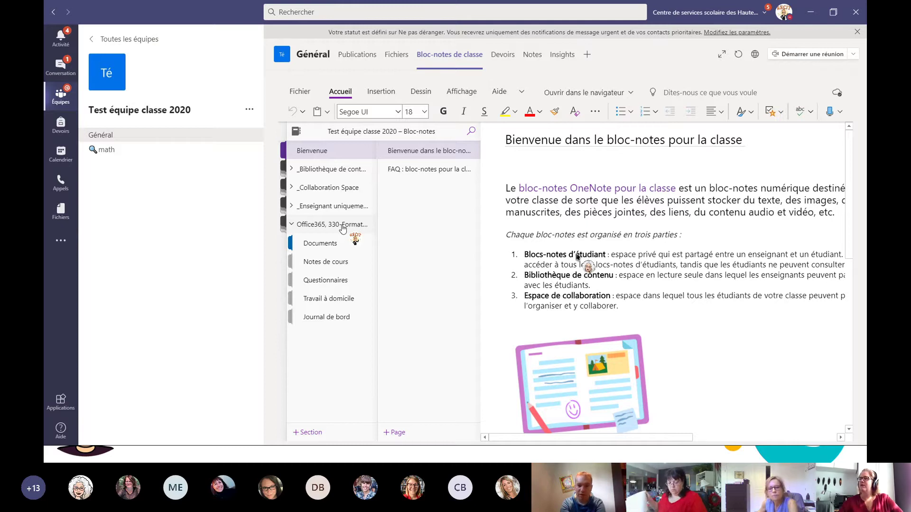
In the student's Journal de bord page, fill the first column with "ryuetymahg" for JOUR 1 and "awqrthwrnbqetgh" for JOUR 2.
left_click(334, 318)
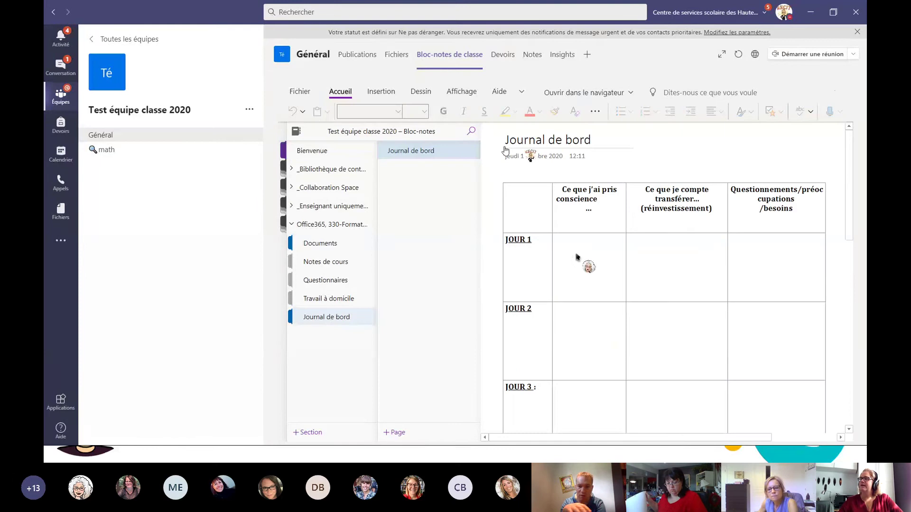
left_click(428, 151)
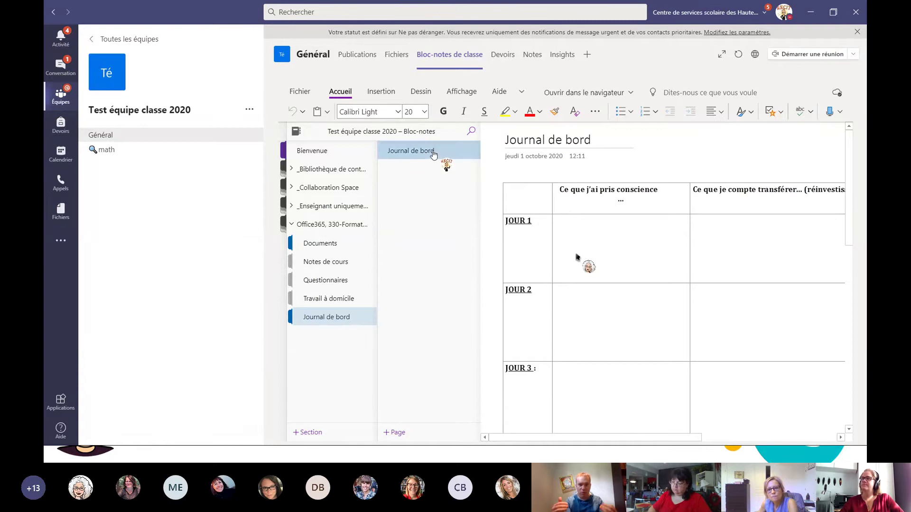
right_click(433, 153)
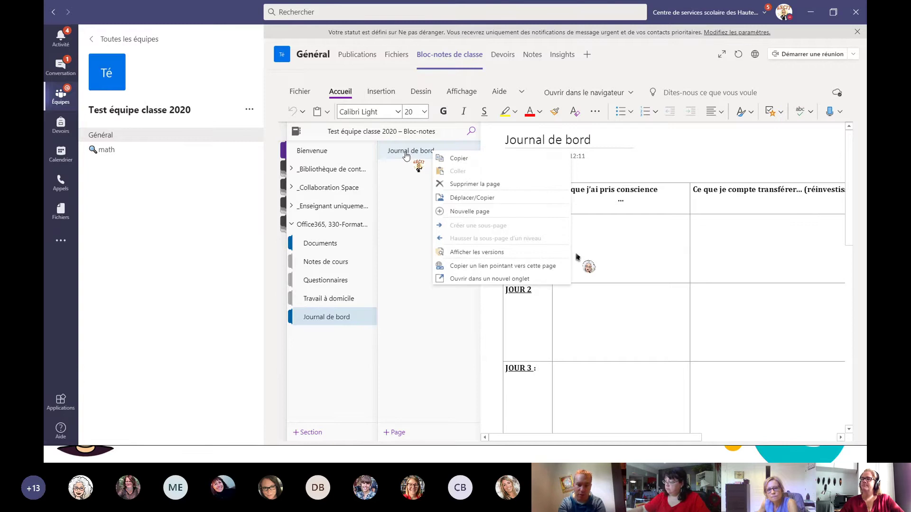
left_click(399, 226)
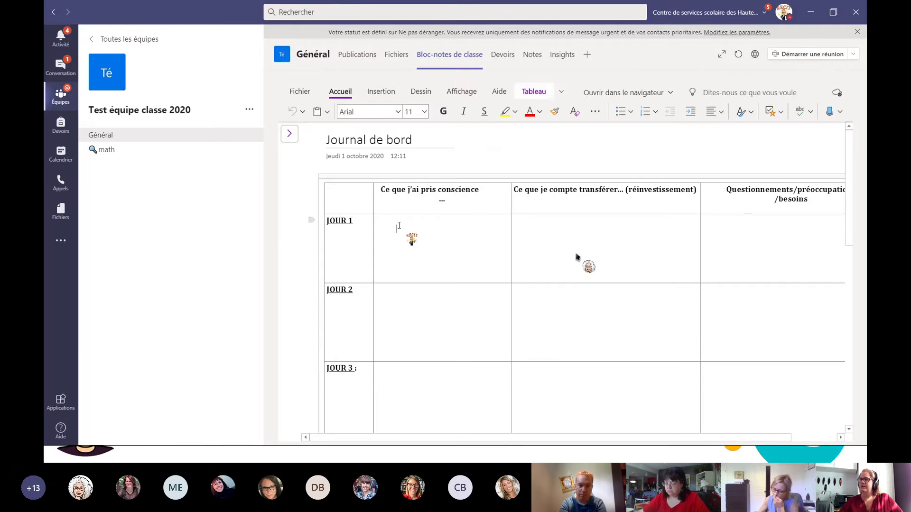
type("ryuetymahg")
left_click(415, 306)
type("awqrthwr")
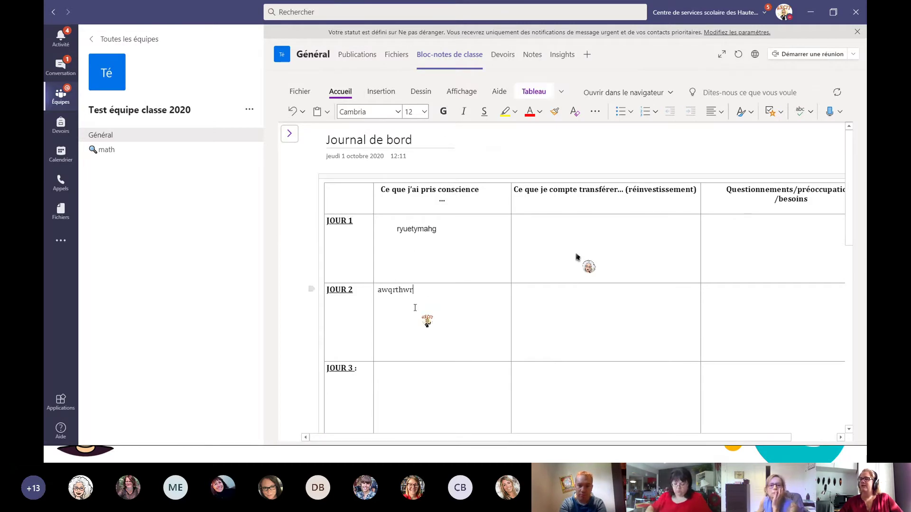
type("nbqetgh")
Duplicate the filled-in Journal de bord page within the student's Journal de bord section.
left_click(289, 133)
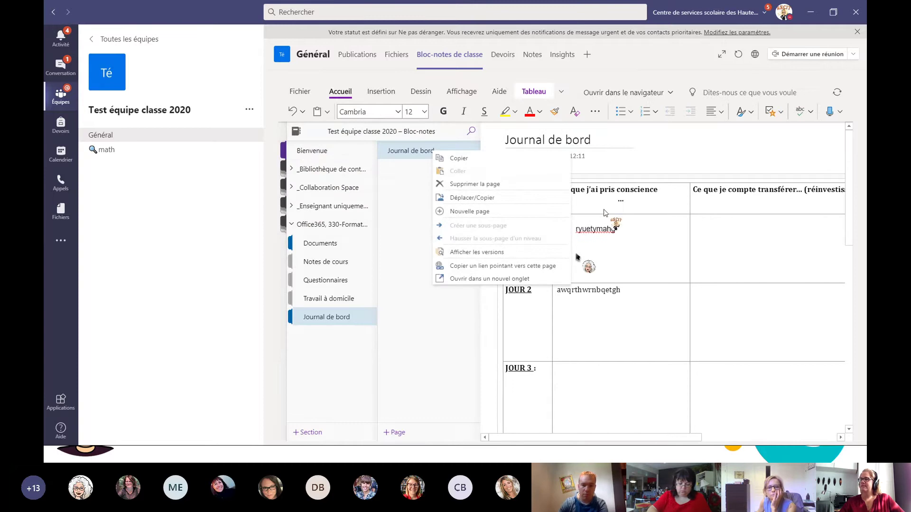
left_click(406, 189)
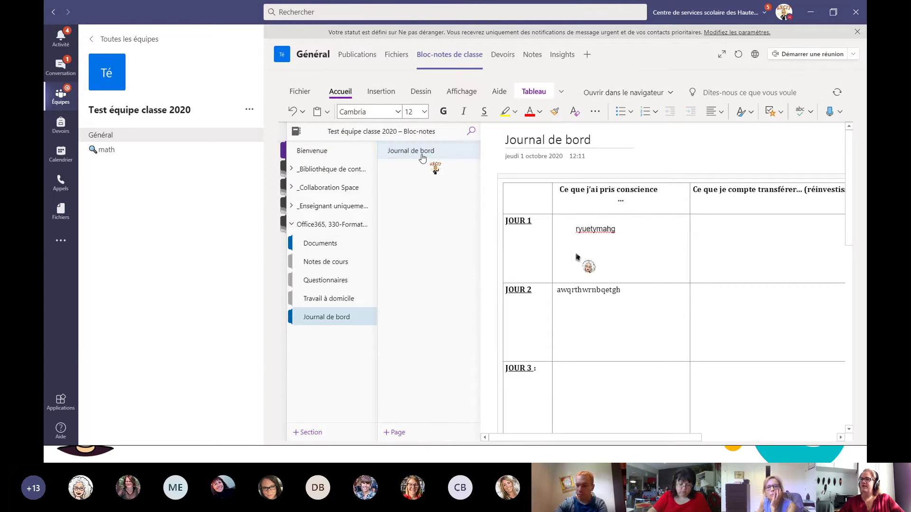
right_click(423, 155)
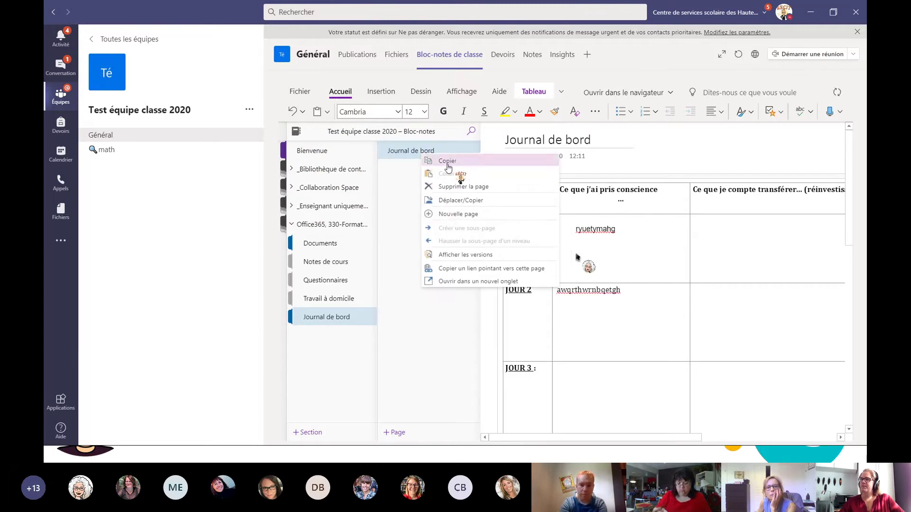
left_click(447, 164)
right_click(420, 154)
left_click(442, 170)
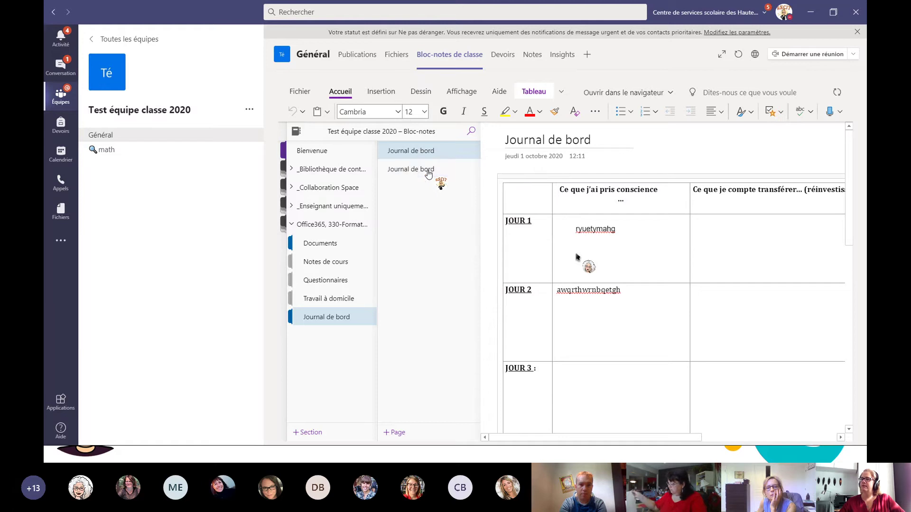
Compare the two Journal de bord pages and rename the second one as Journal de bord 2.
left_click(413, 171)
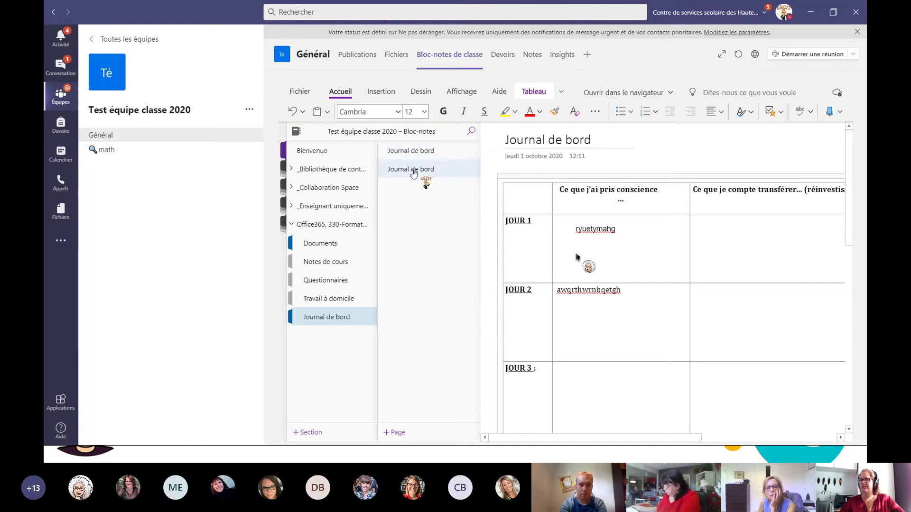
left_click(429, 152)
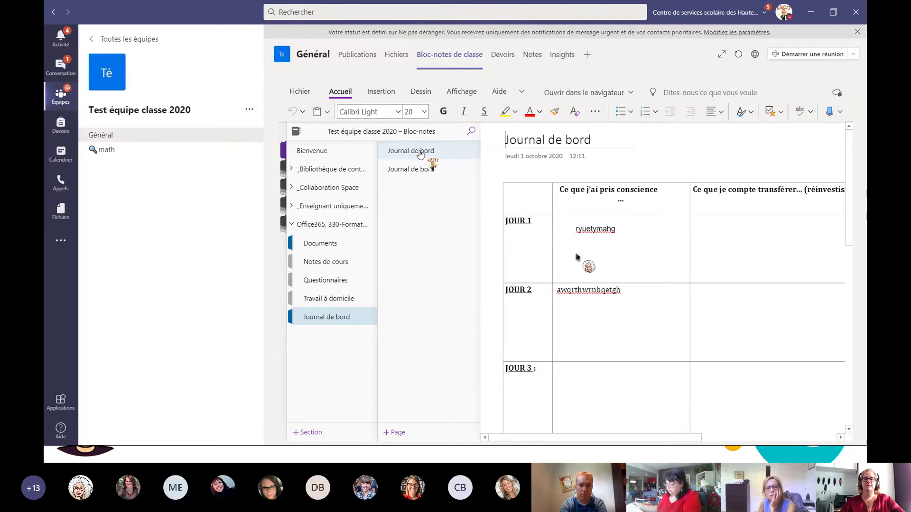
left_click(425, 171)
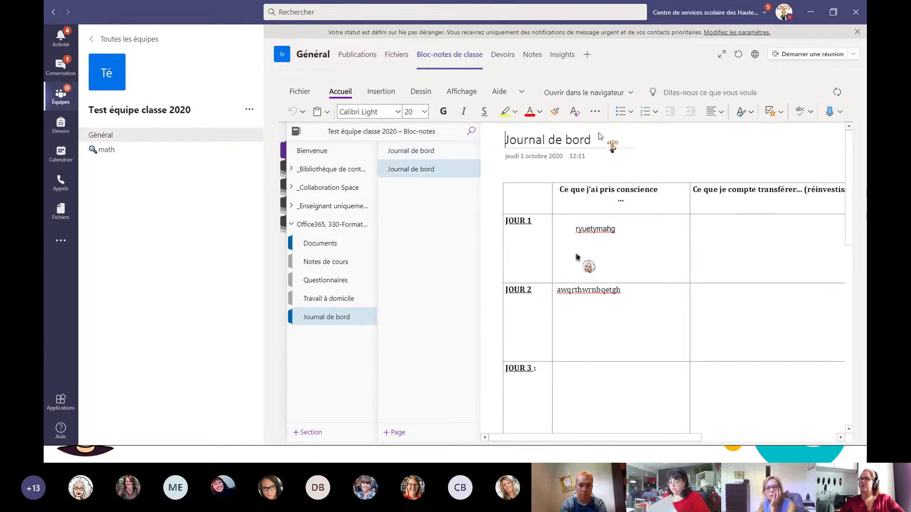
left_click(600, 137)
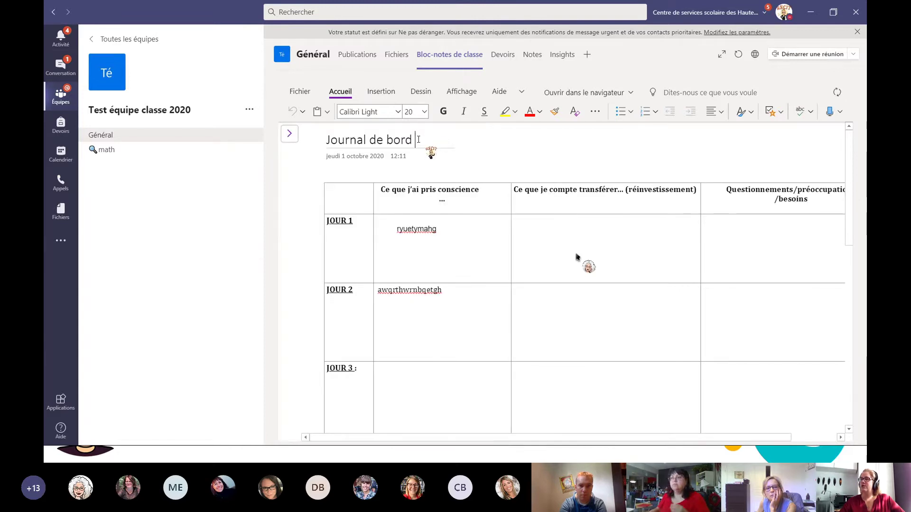
left_click(292, 138)
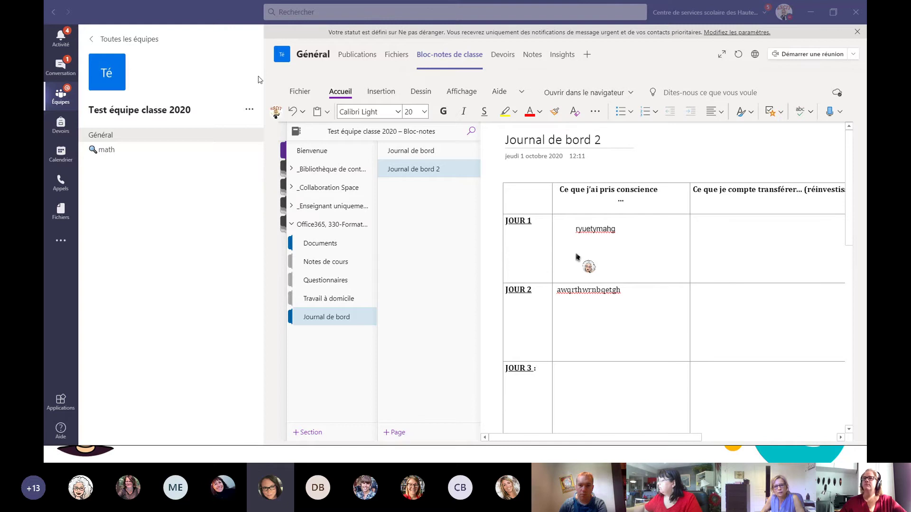
Return to the list of all teams and open the EV-S-1001 team.
left_click(102, 40)
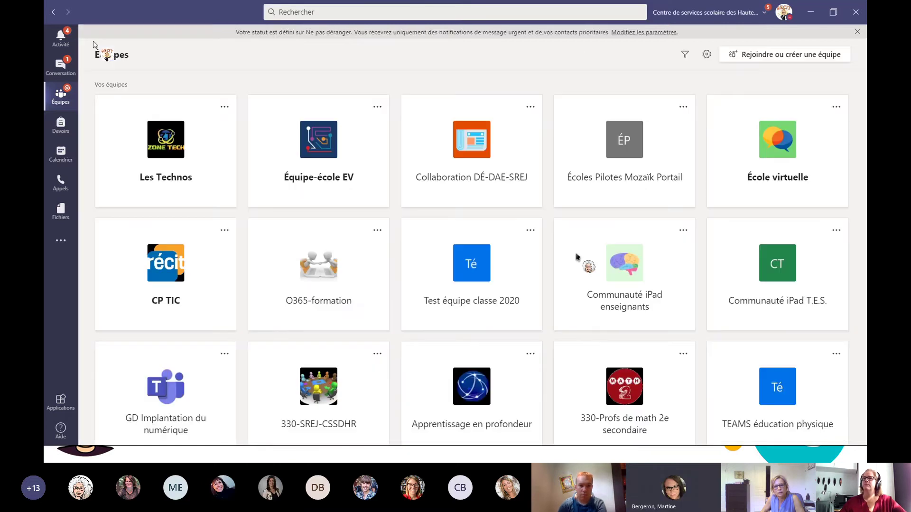
scroll(456, 290, "down", 8)
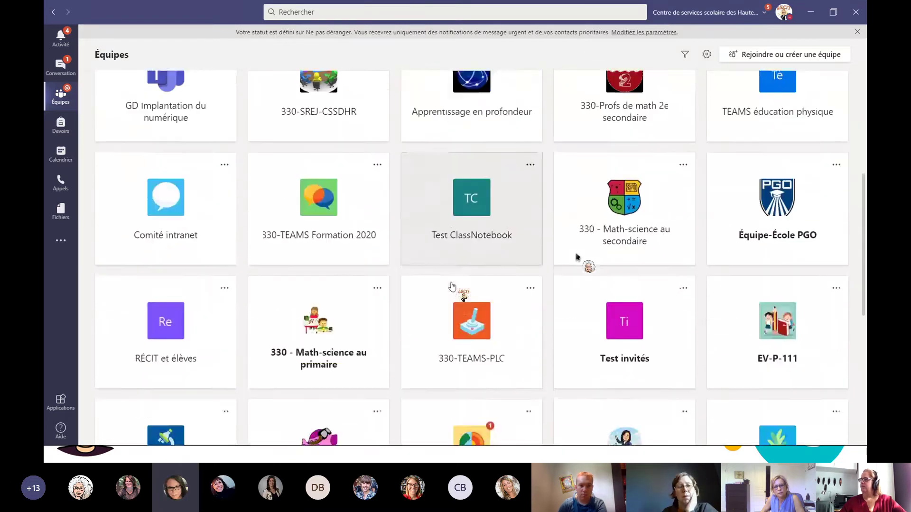
scroll(452, 286, "down", 3)
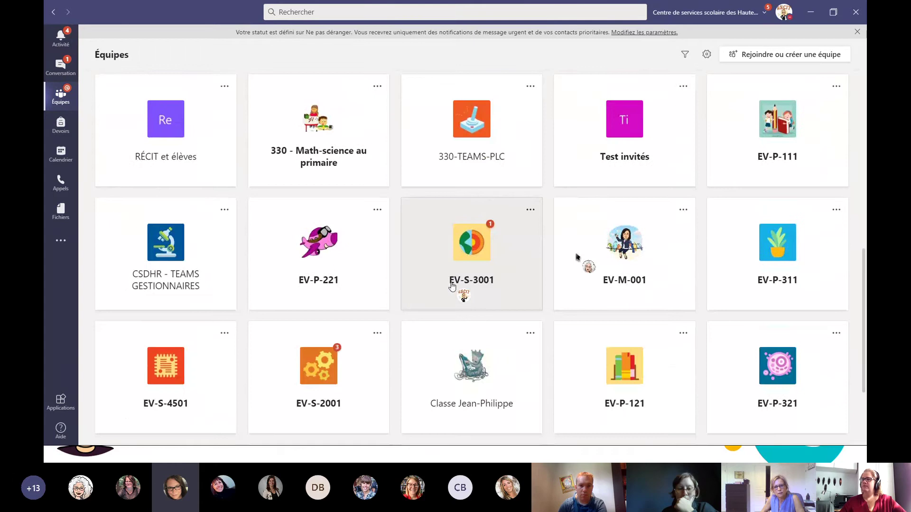
scroll(452, 285, "down", 3)
scroll(452, 286, "down", 1)
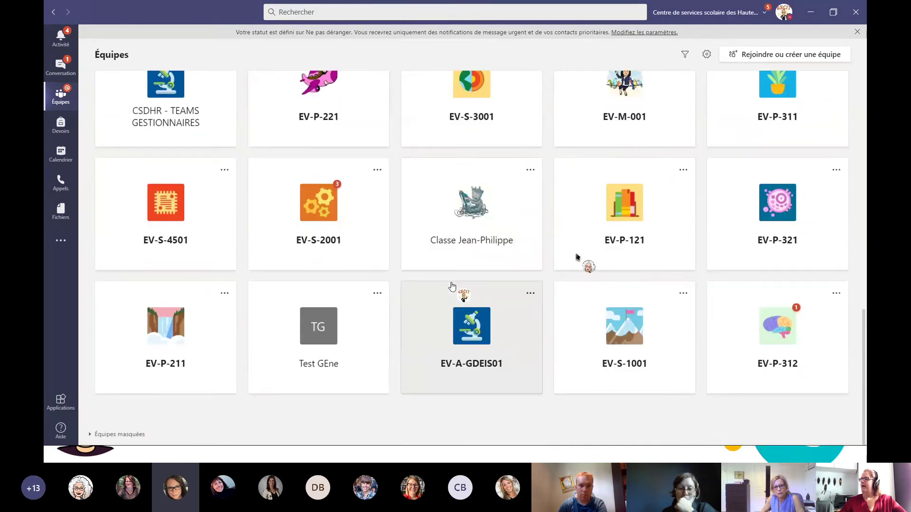
left_click(613, 326)
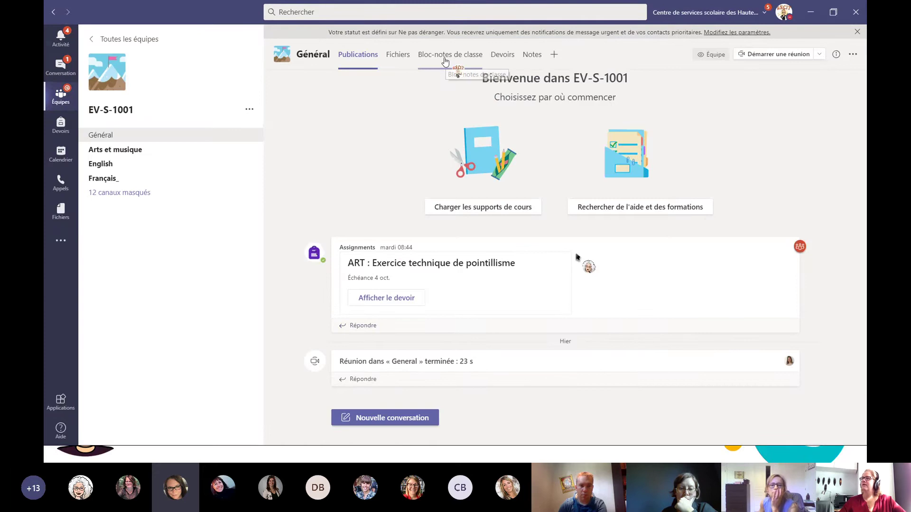
Open the EV-S-1001 class notebook, show its section list and look through the subject and student sections.
left_click(445, 60)
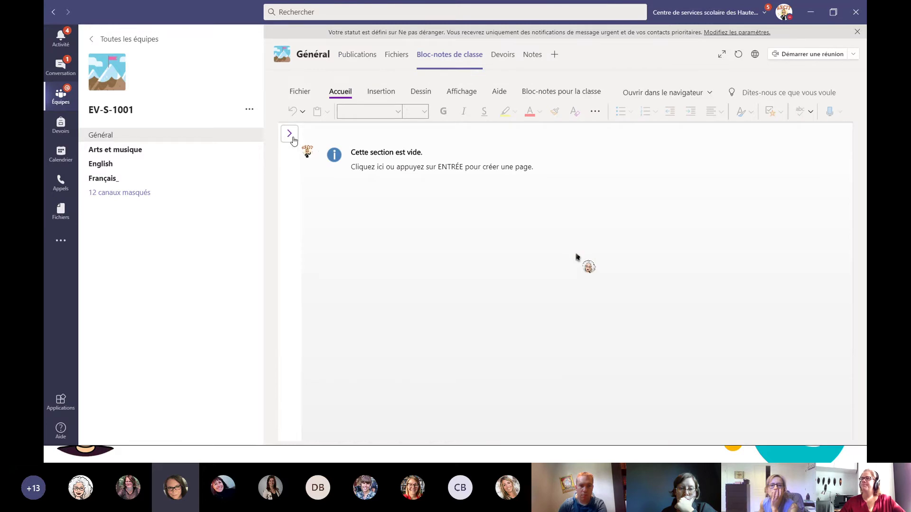
left_click(290, 134)
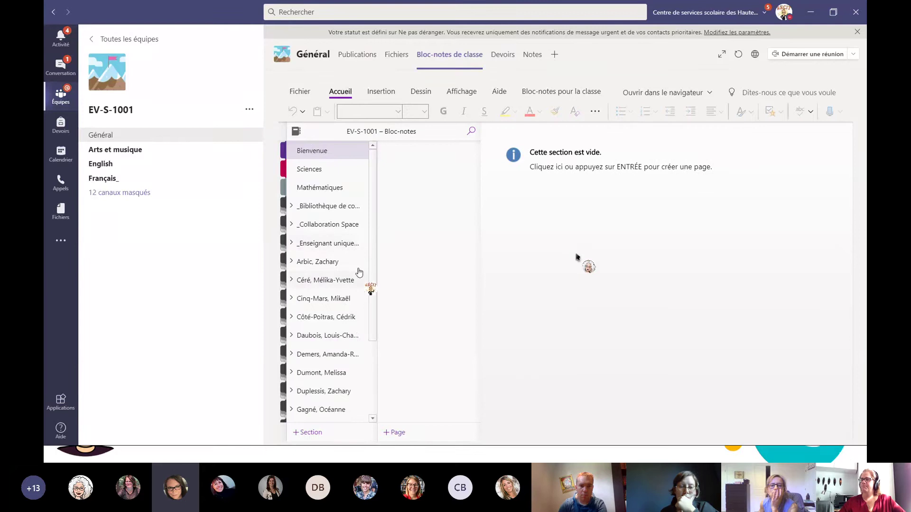
scroll(372, 220, "down", 1)
left_click_drag(372, 220, 372, 321)
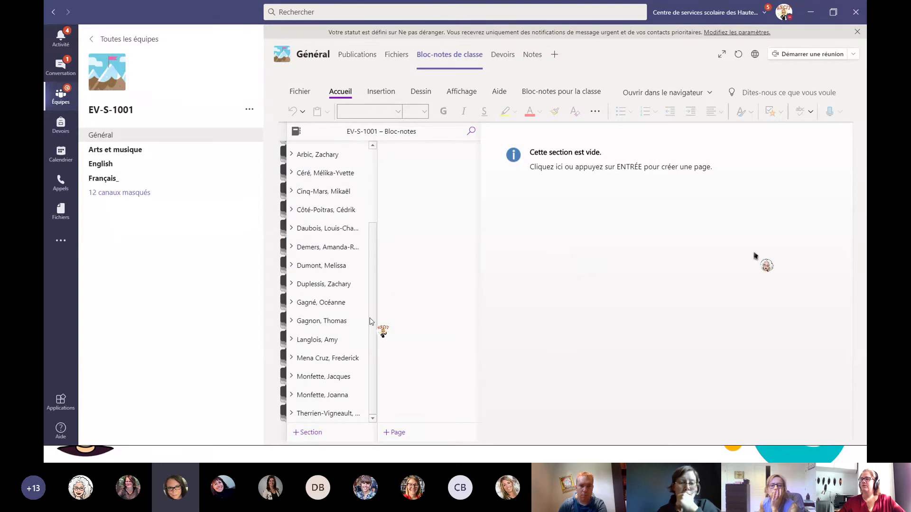
scroll(375, 325, "up", 3)
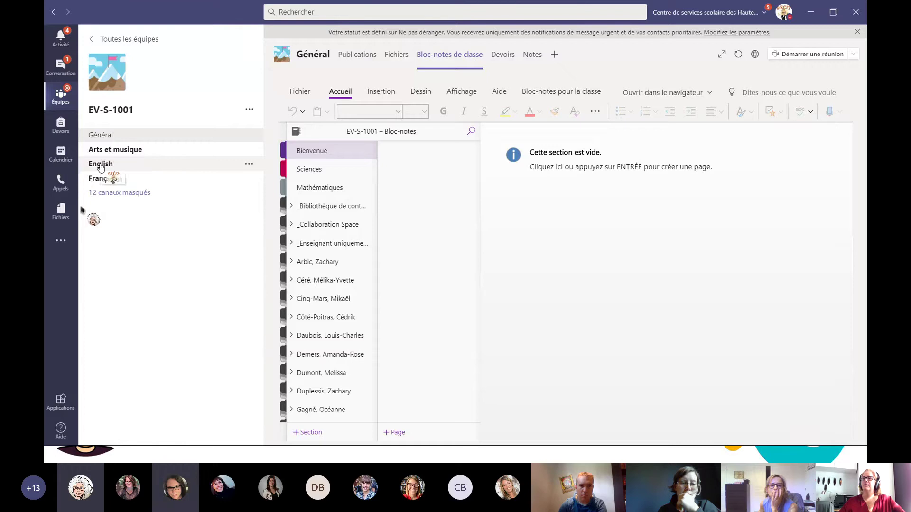
View the English channel and its OneNote, and reopen the Général channel's class notebook with the section list shown.
left_click(100, 164)
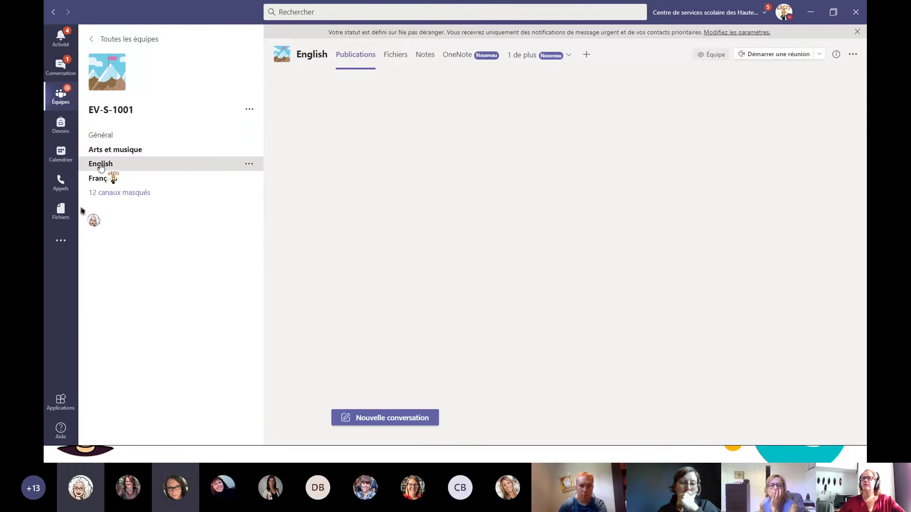
left_click(478, 57)
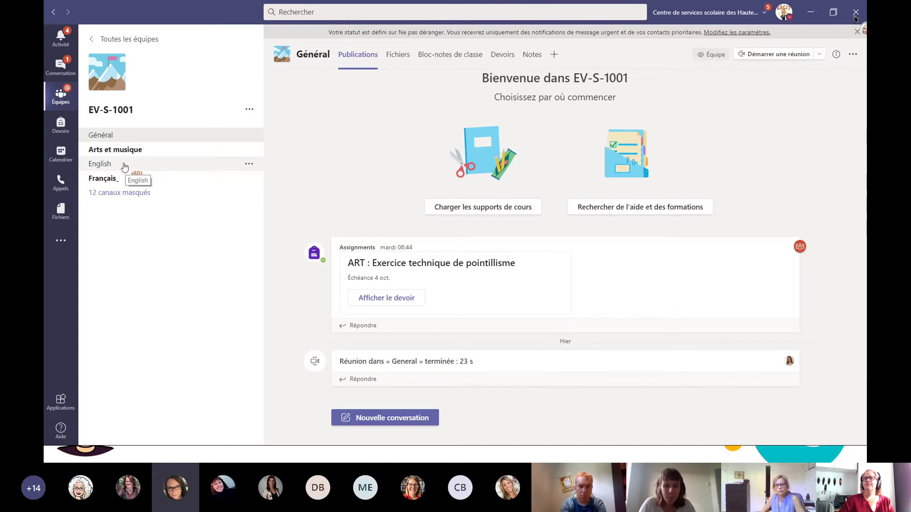
left_click(438, 55)
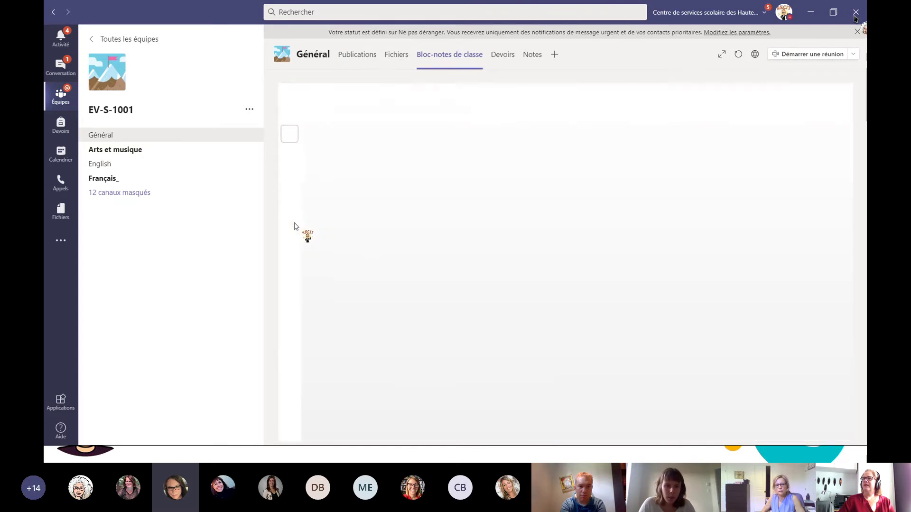
left_click(289, 134)
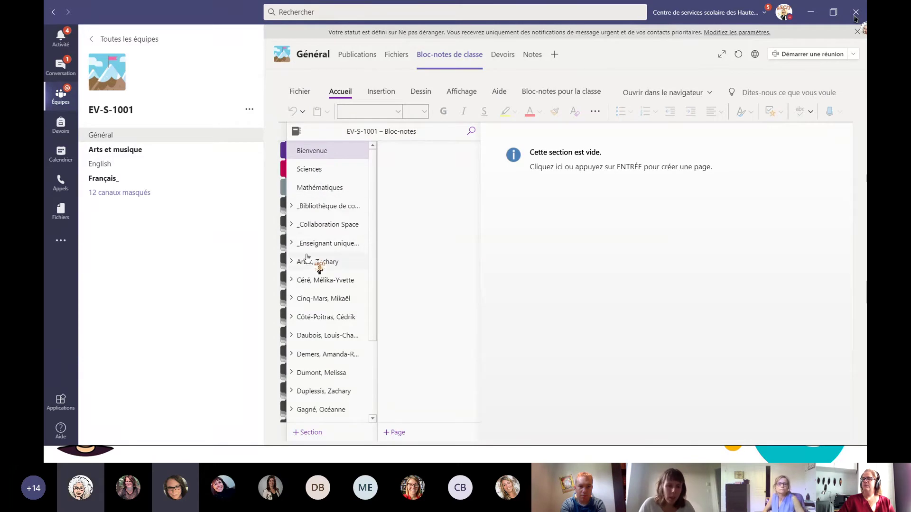
Examine the sections in the content library, collaboration and teacher-only groups, including English Notes, and collapse the groups.
left_click(293, 244)
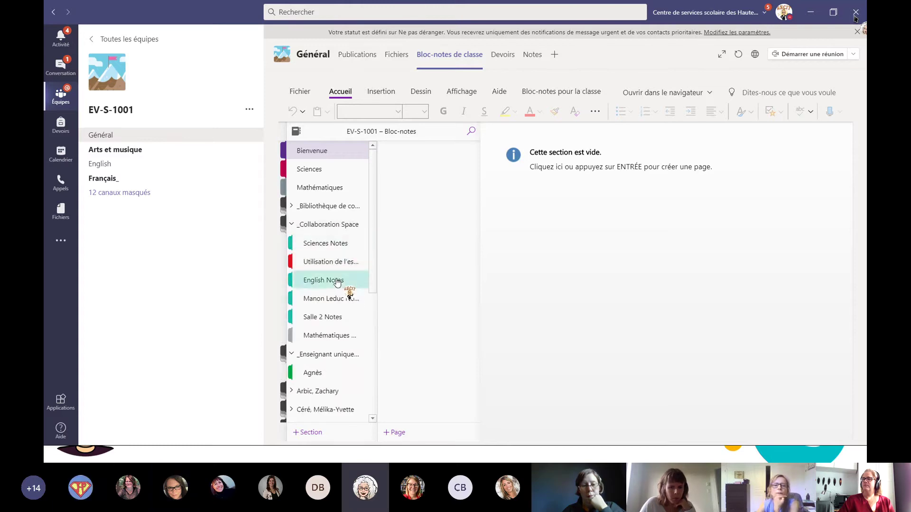
left_click(341, 282)
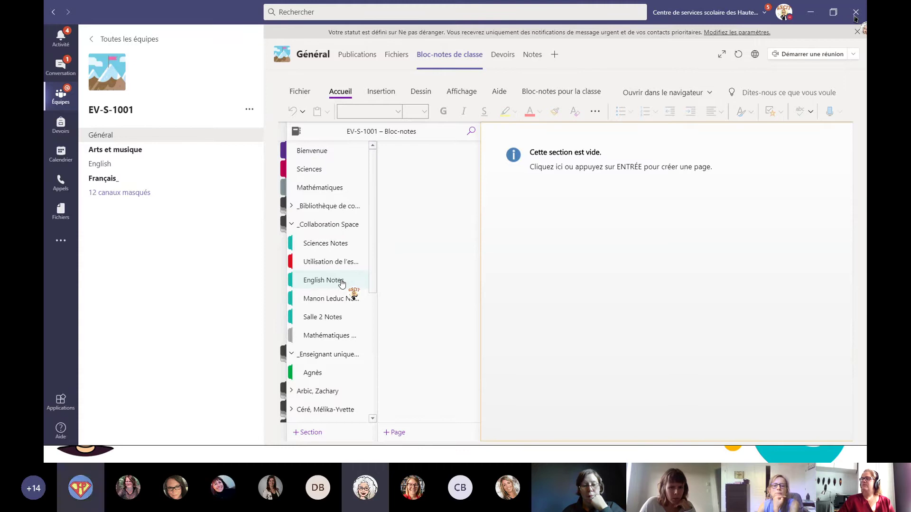
left_click(291, 206)
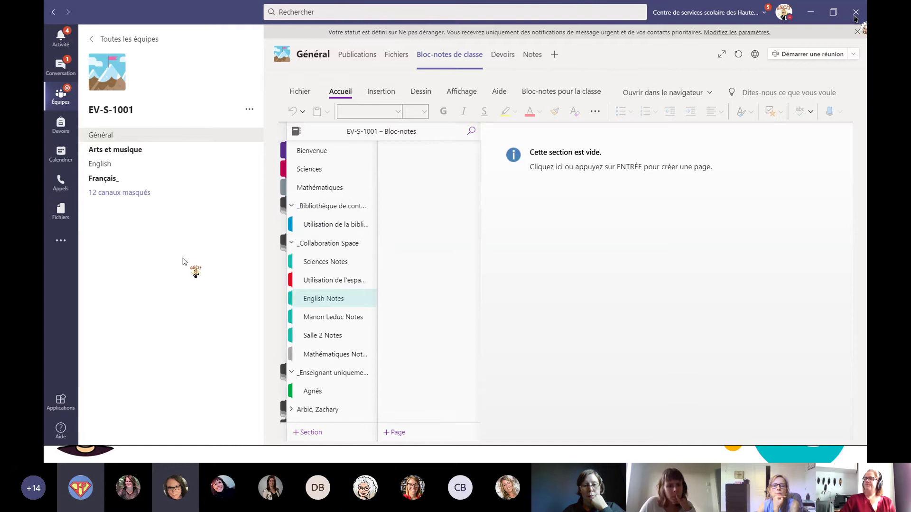
left_click(291, 243)
left_click(291, 205)
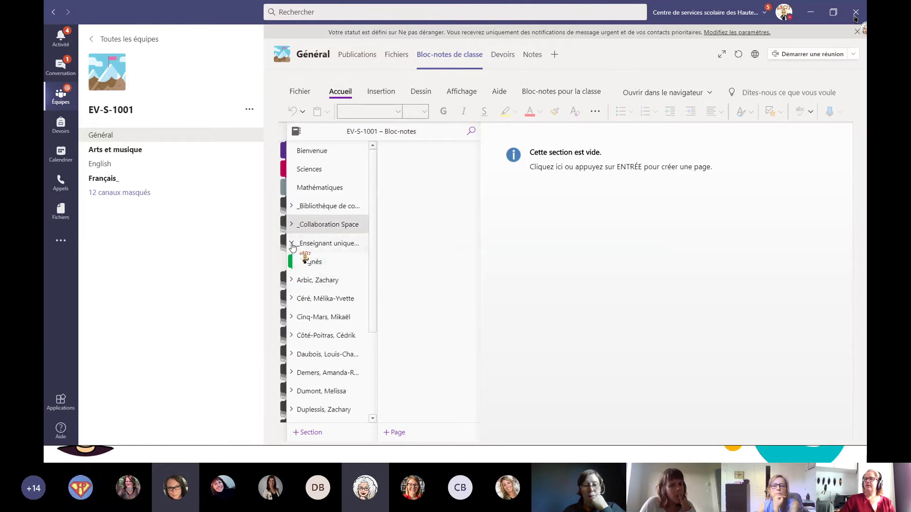
left_click(292, 243)
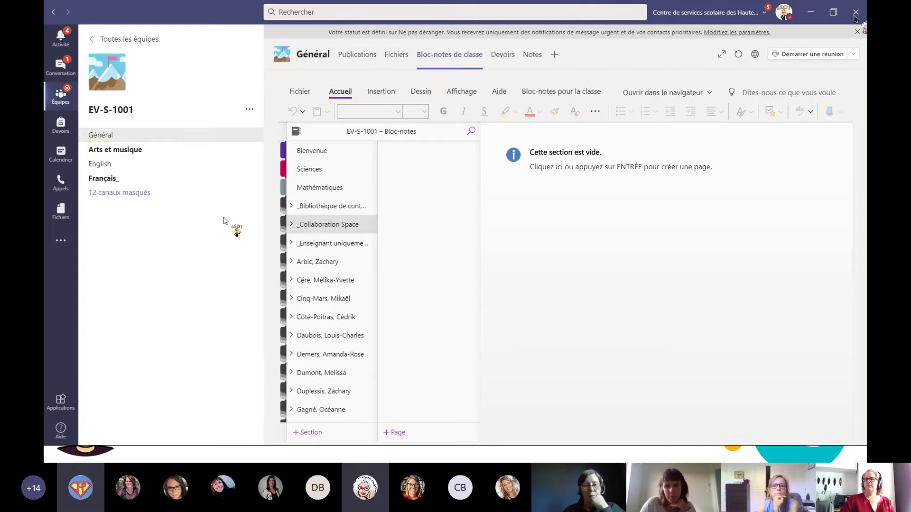
Switch to the Test équipe classe 2020 team and open its class notebook with the section list shown.
left_click(59, 99)
left_click(469, 265)
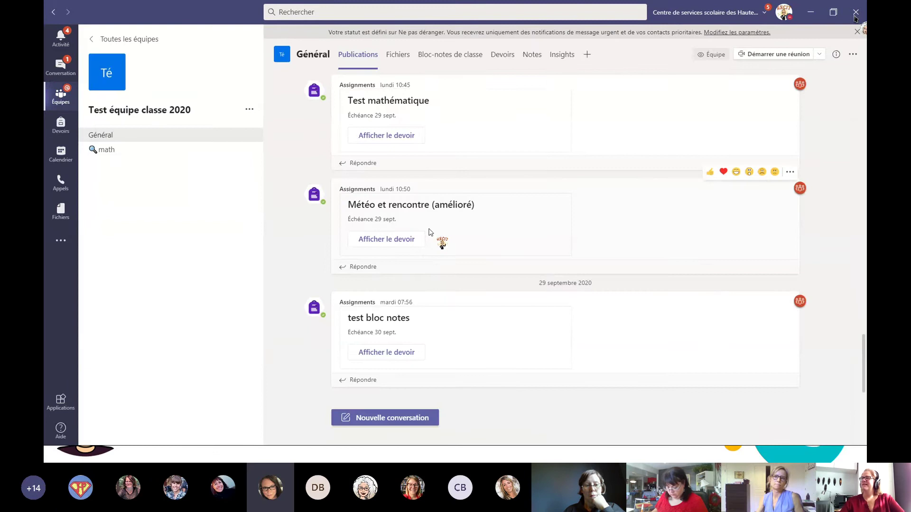
left_click(449, 56)
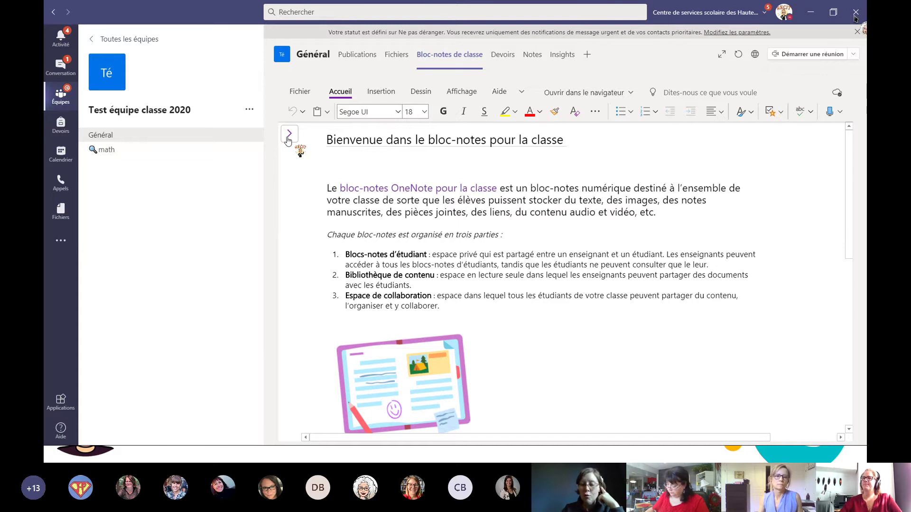
left_click(288, 135)
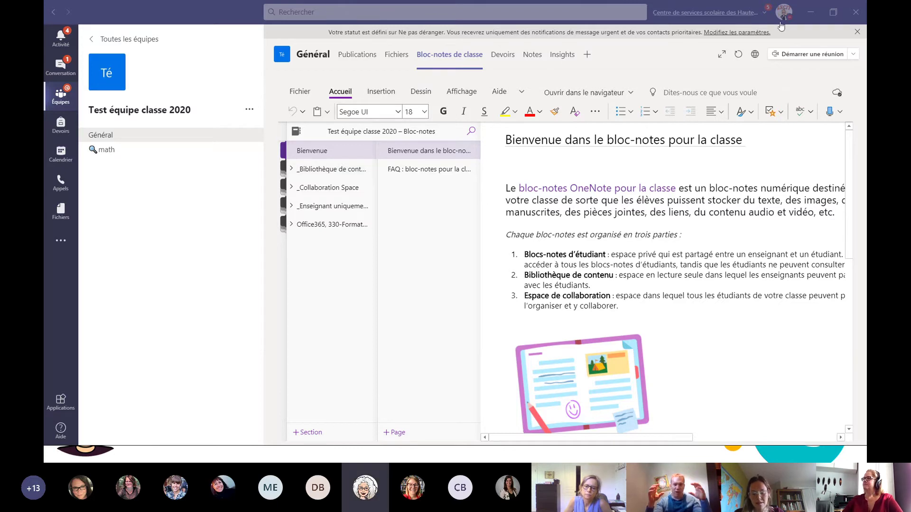
Switch to the presentation slideshow and advance to the "Annoter avec créativité!" slide.
key("alt+Tab")
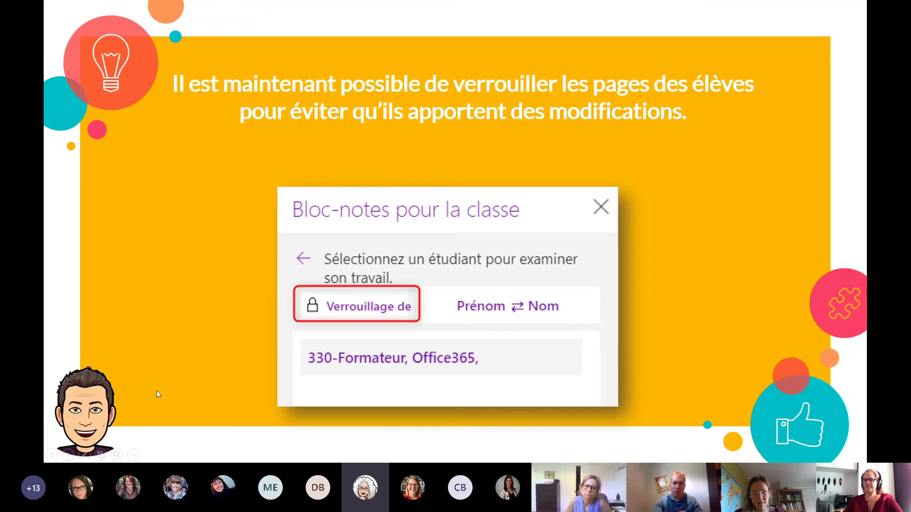
left_click(69, 456)
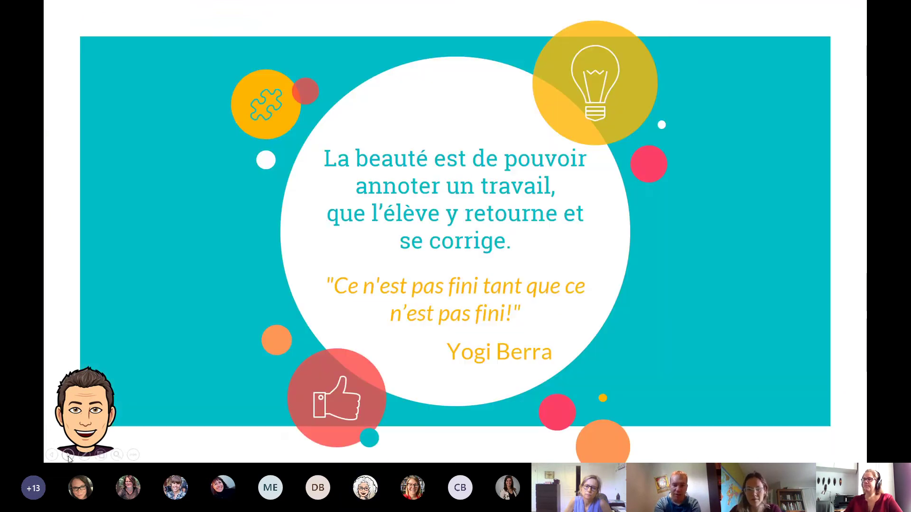
left_click(135, 327)
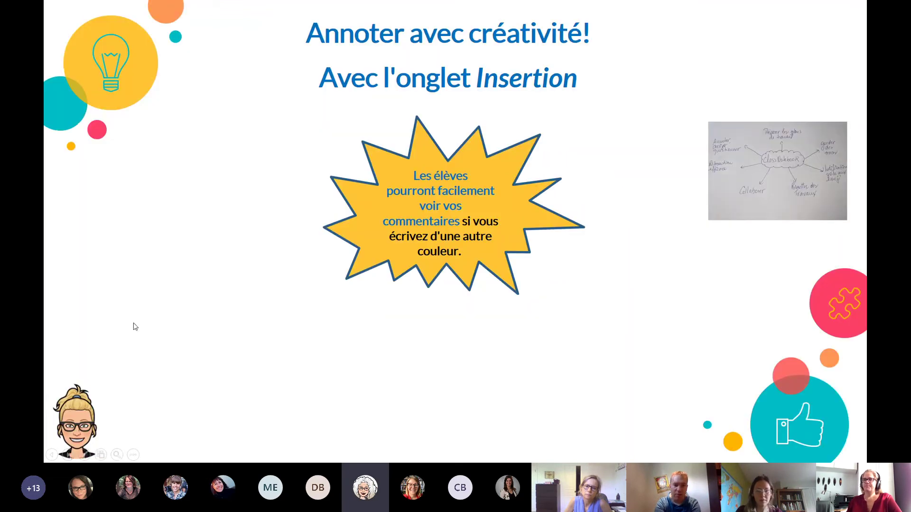
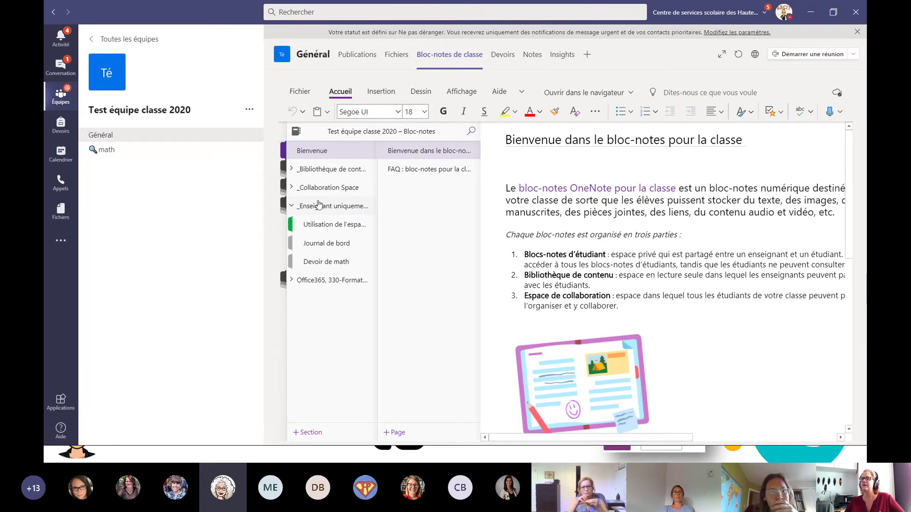
Add a page titled "Test de multiple" to the teacher-only Devoir de math section, containing the text "Dans ce devoir........".
left_click(321, 261)
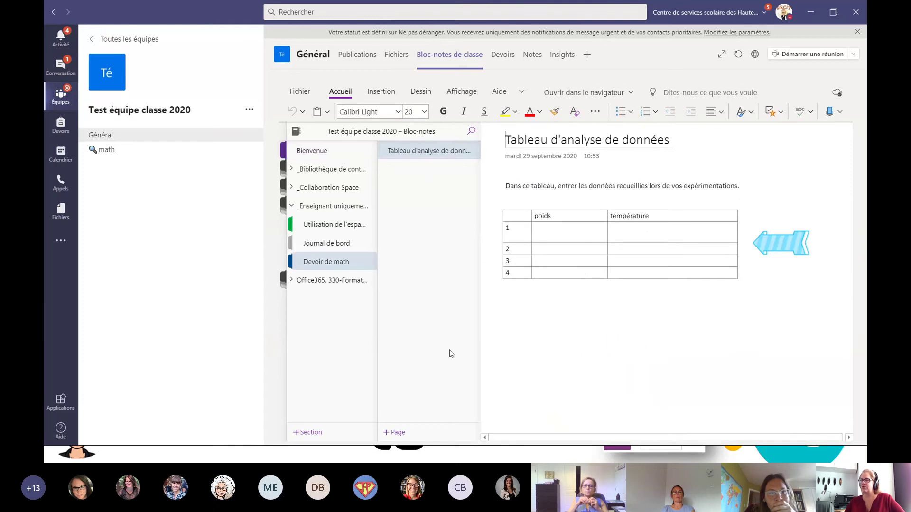
left_click(390, 432)
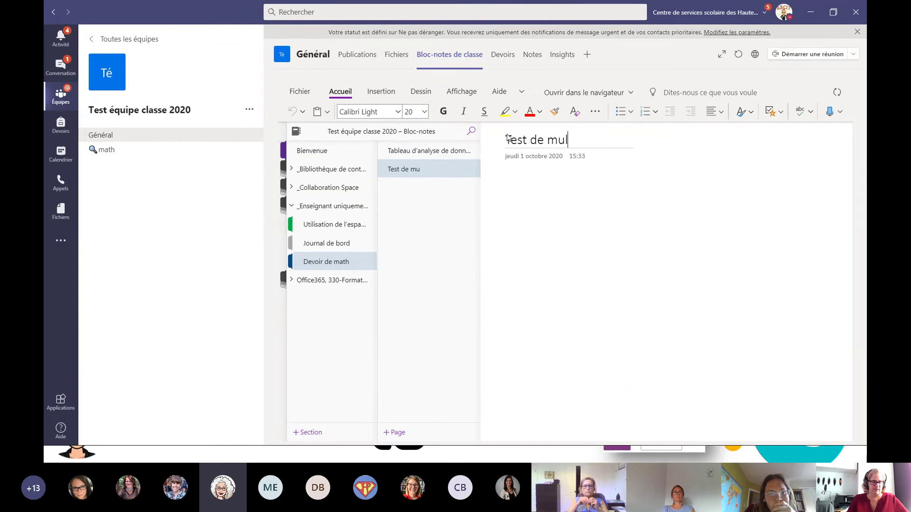
type("Test de multiple")
left_click(512, 195)
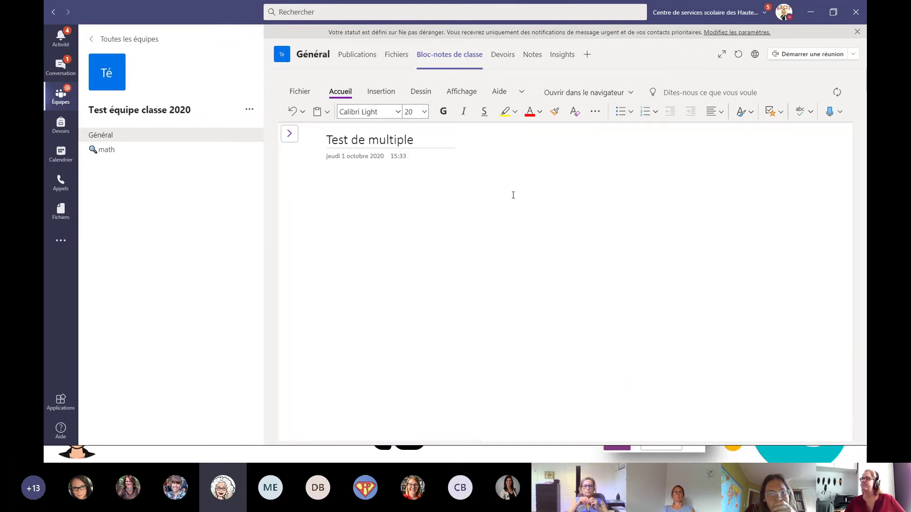
left_click(344, 196)
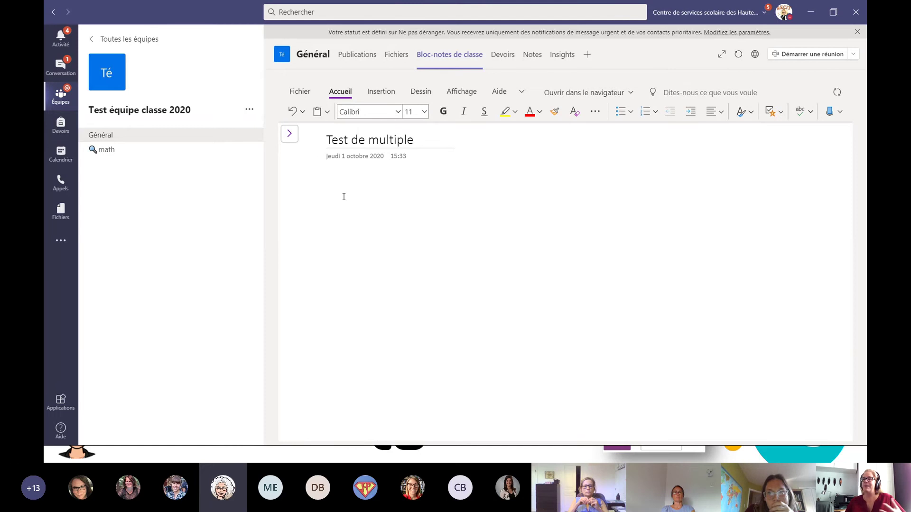
type("Dans ce de")
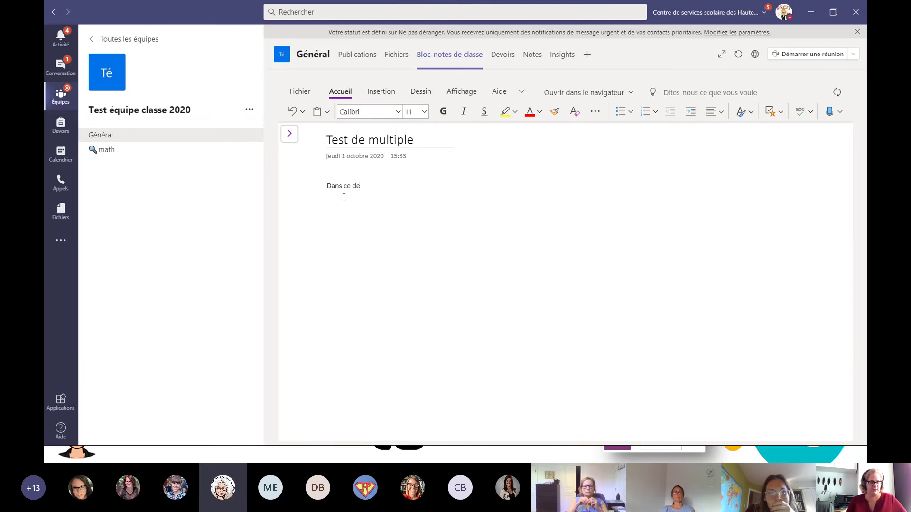
type("voir........")
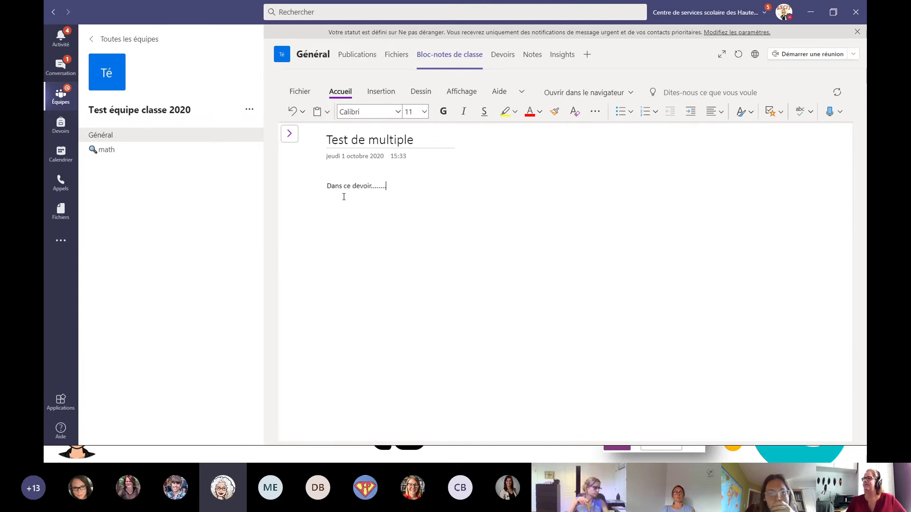
Try to insert a sticker from the Autocollants gallery into the Test de multiple page.
left_click(381, 91)
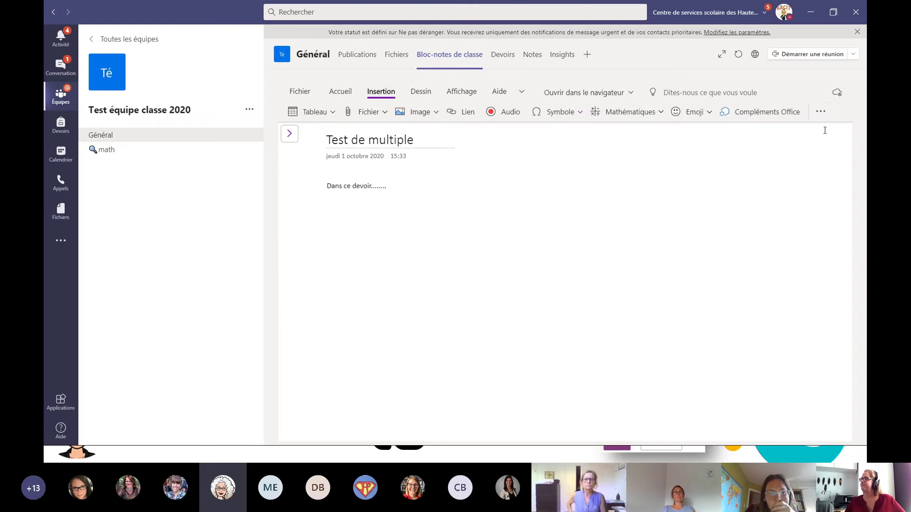
left_click(820, 111)
left_click(786, 187)
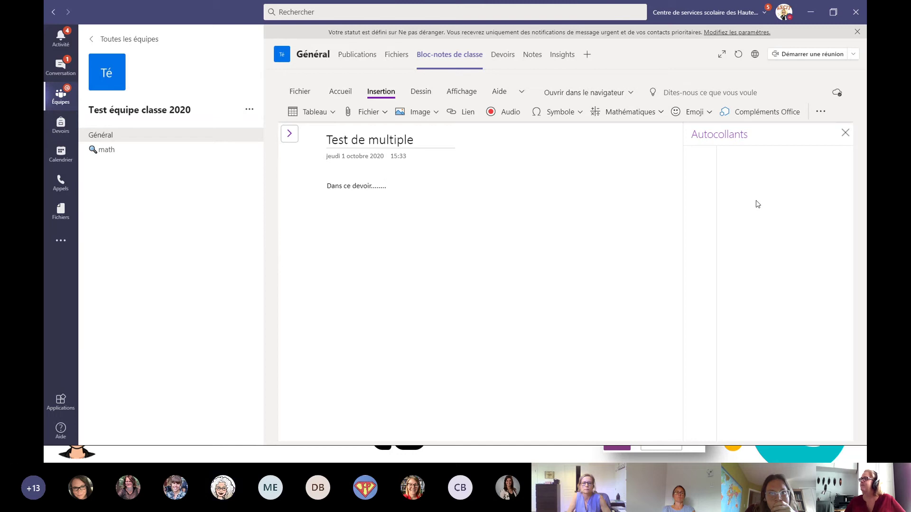
left_click(845, 133)
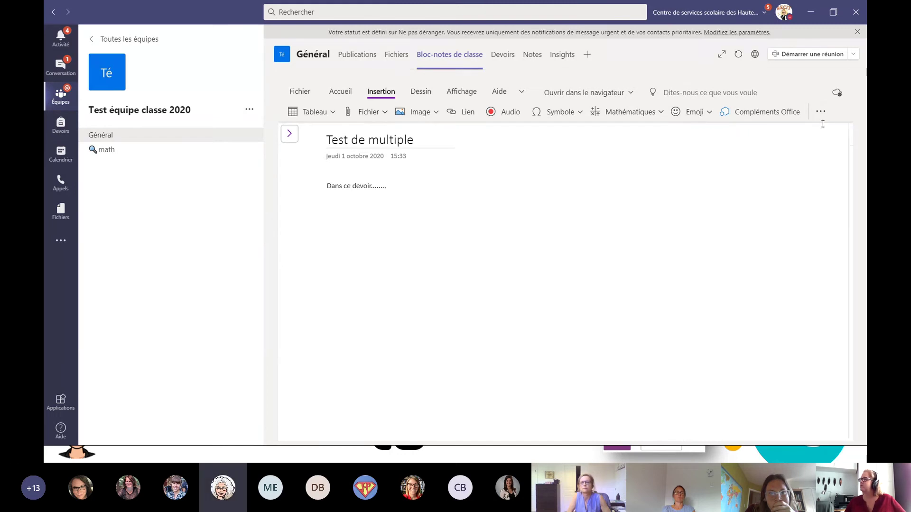
left_click(821, 112)
left_click(785, 186)
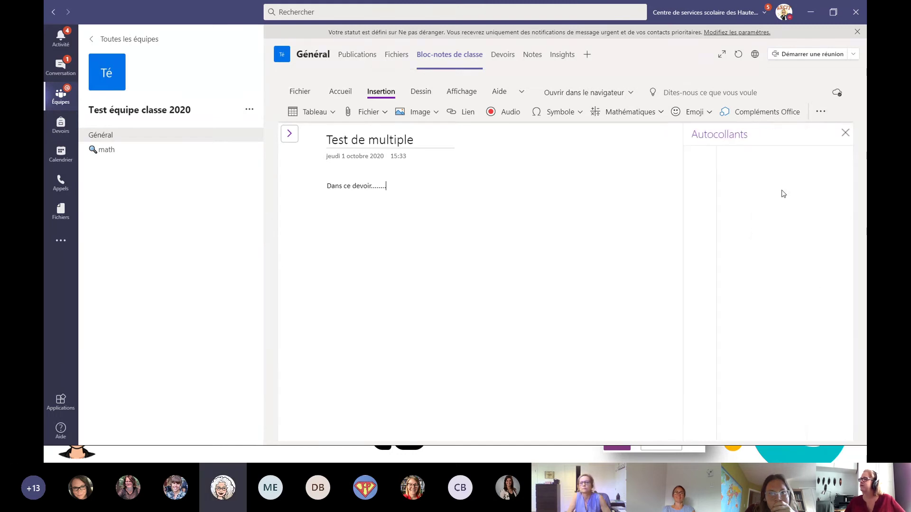
left_click(846, 133)
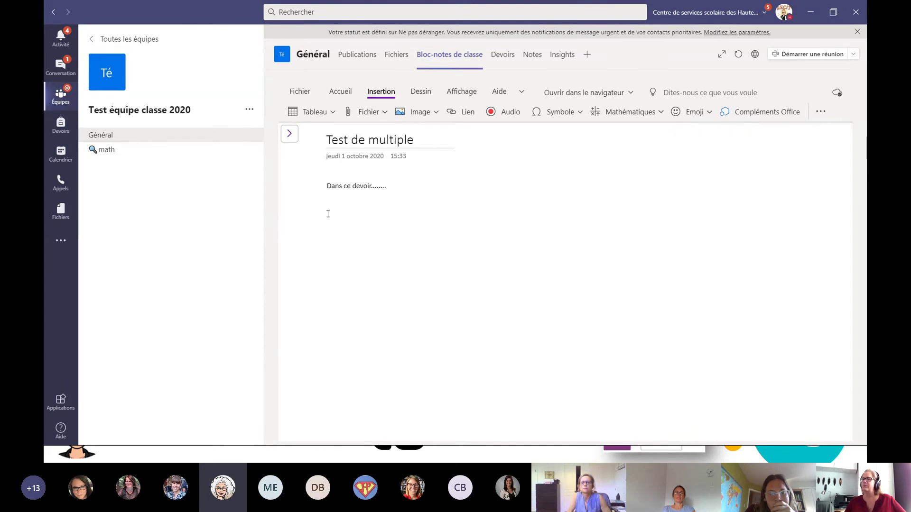
Record a short audio clip below the text on the Test de multiple page, allowing the notebook to access the device.
left_click(392, 186)
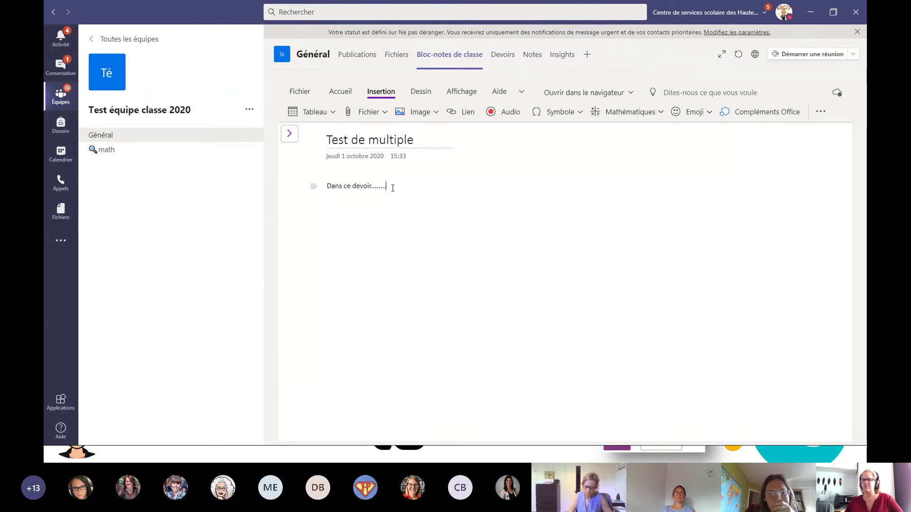
key("Return")
left_click(289, 134)
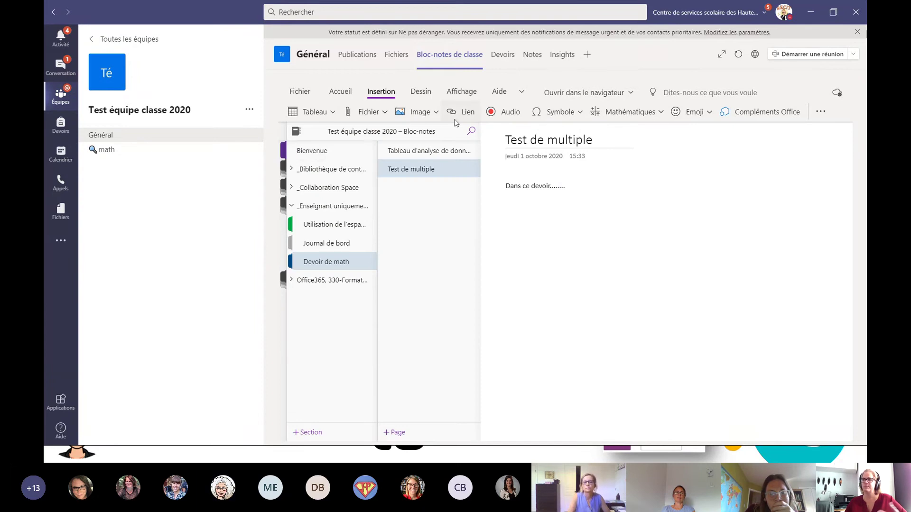
left_click(512, 117)
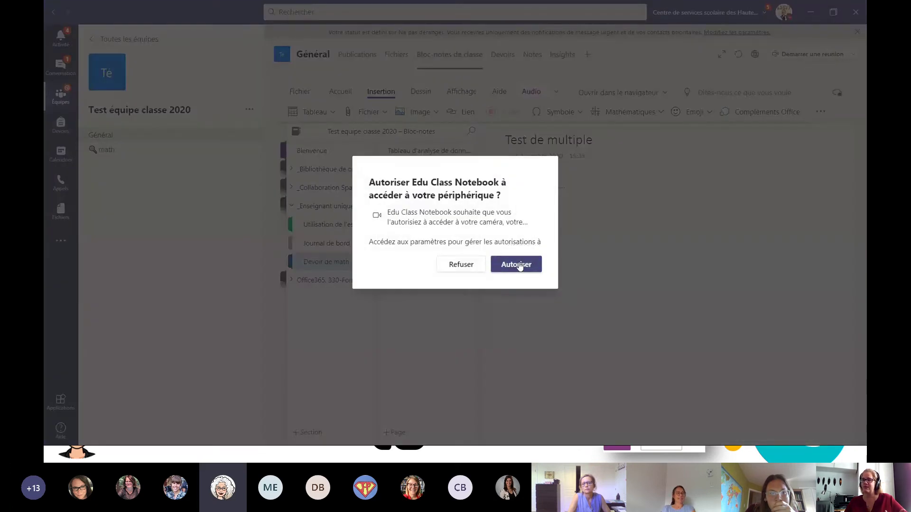
left_click(520, 265)
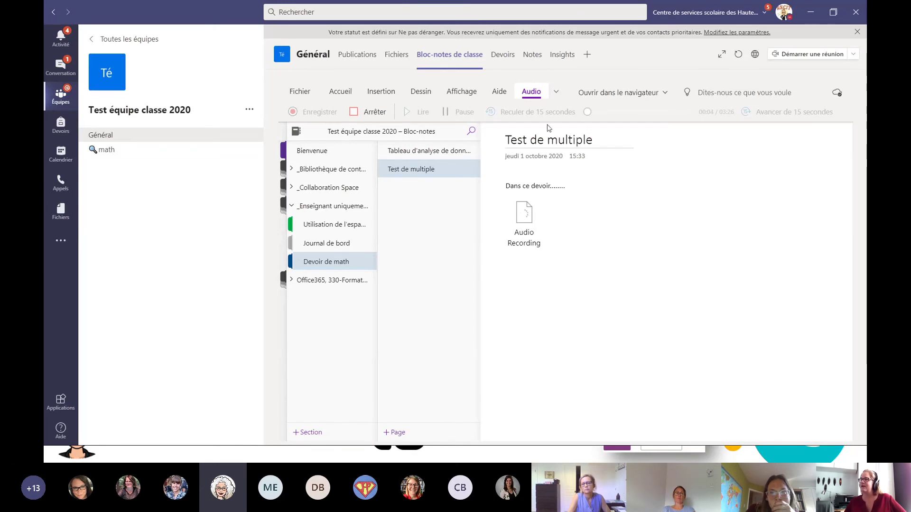
left_click(364, 113)
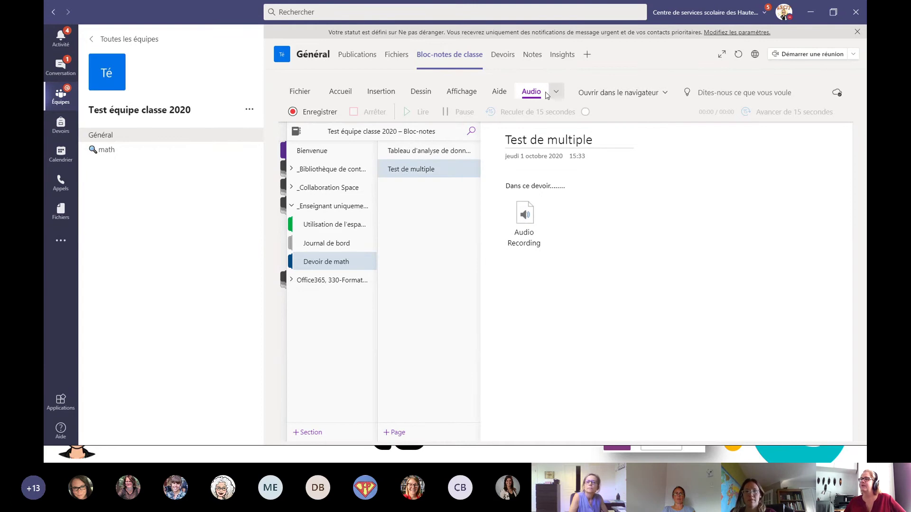
Distribute the Test de multiple page to the Travail à domicile section of all students.
left_click(340, 91)
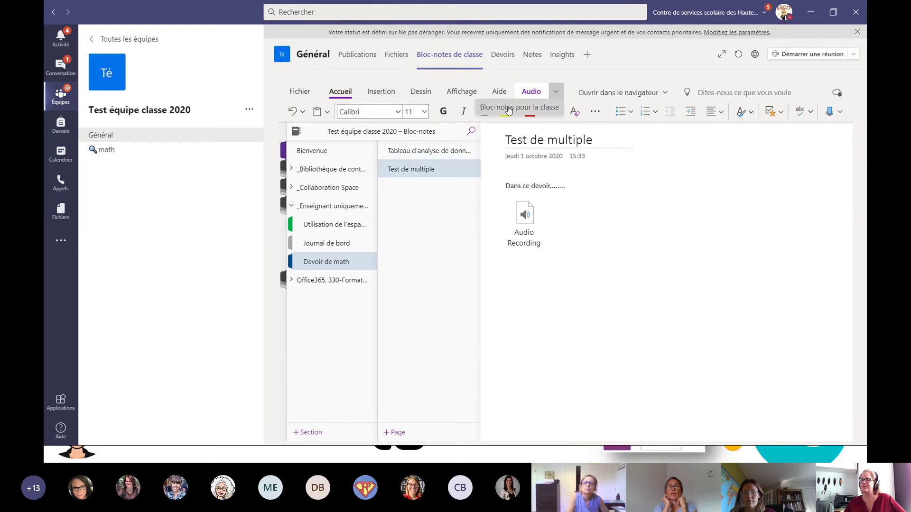
left_click(556, 90)
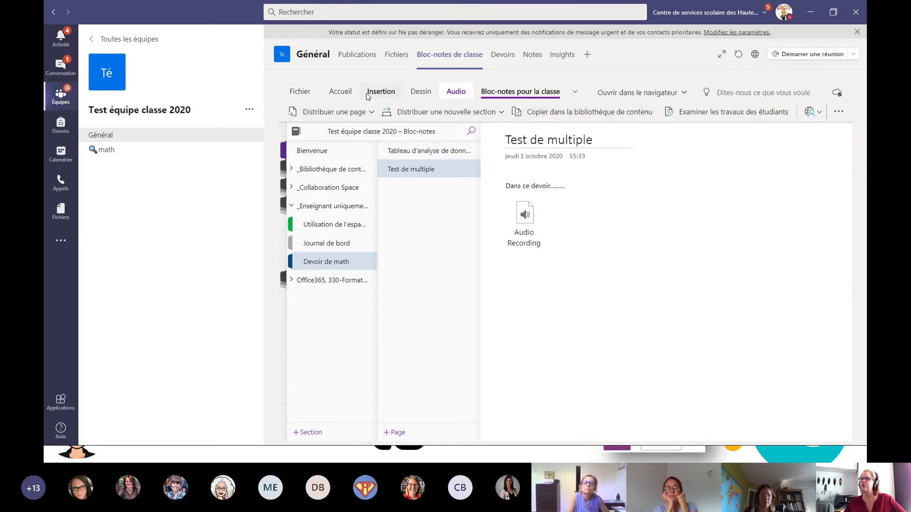
left_click(372, 113)
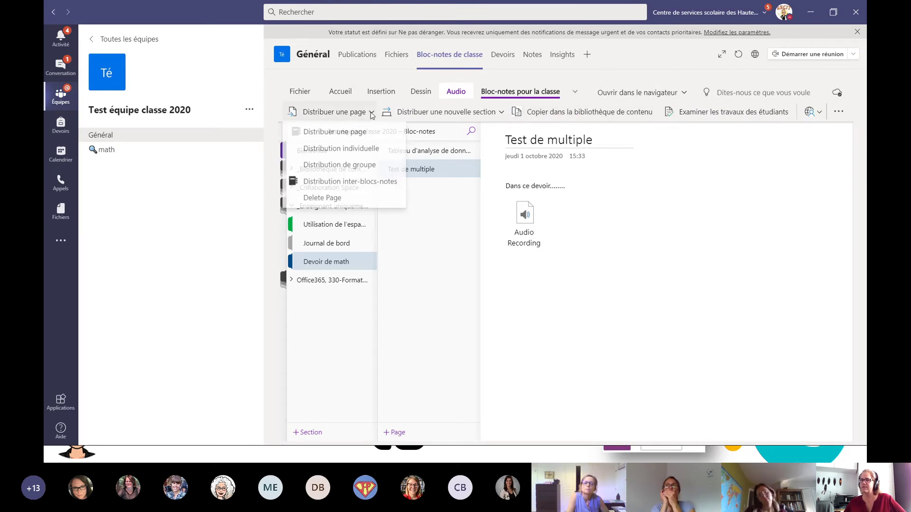
left_click(351, 132)
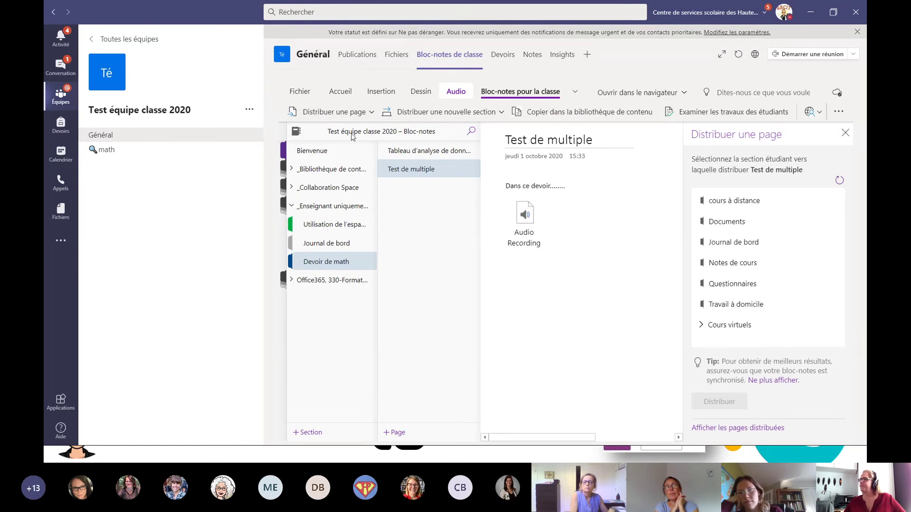
left_click(756, 308)
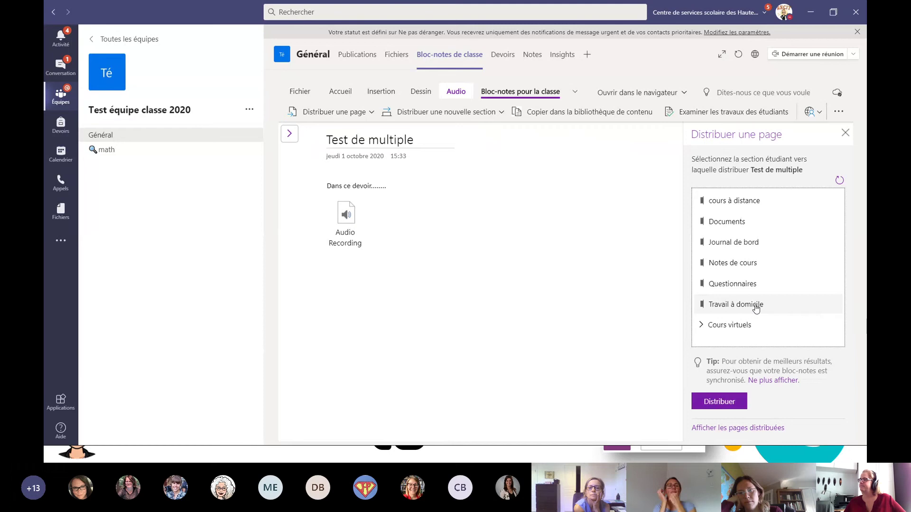
left_click(717, 401)
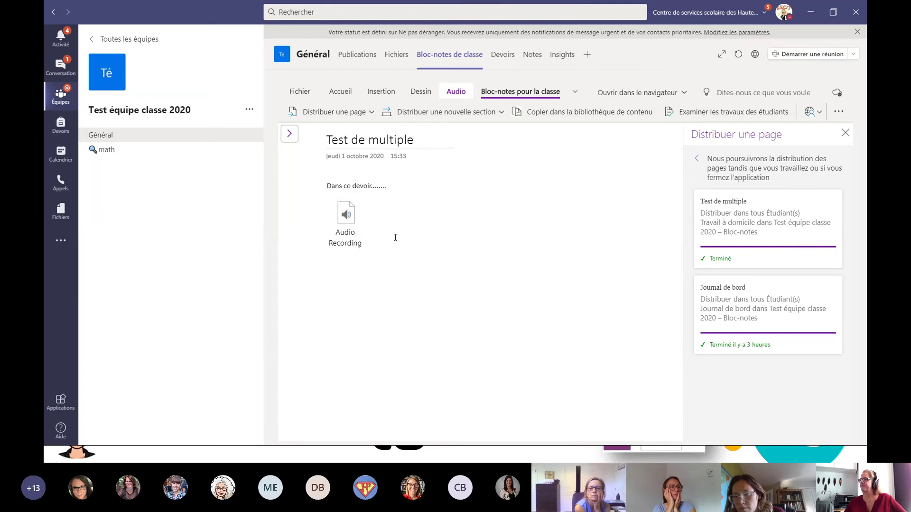
Open the distributed Test de multiple page in the student's Travail à domicile section and close the distribution pane.
left_click(289, 133)
left_click(293, 280)
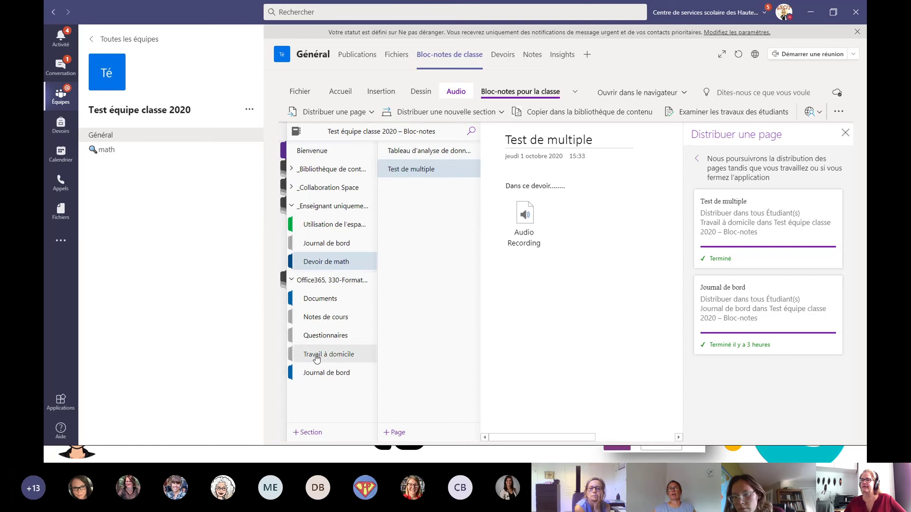
left_click(316, 354)
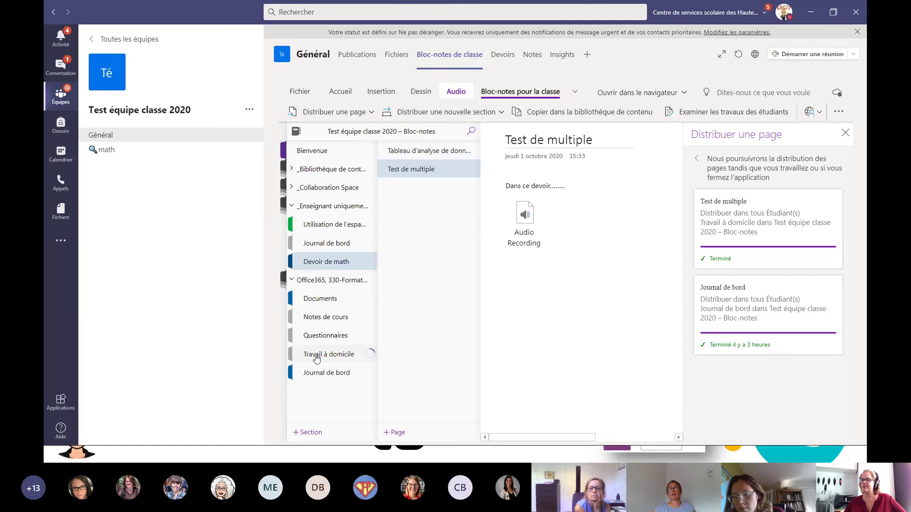
left_click(422, 174)
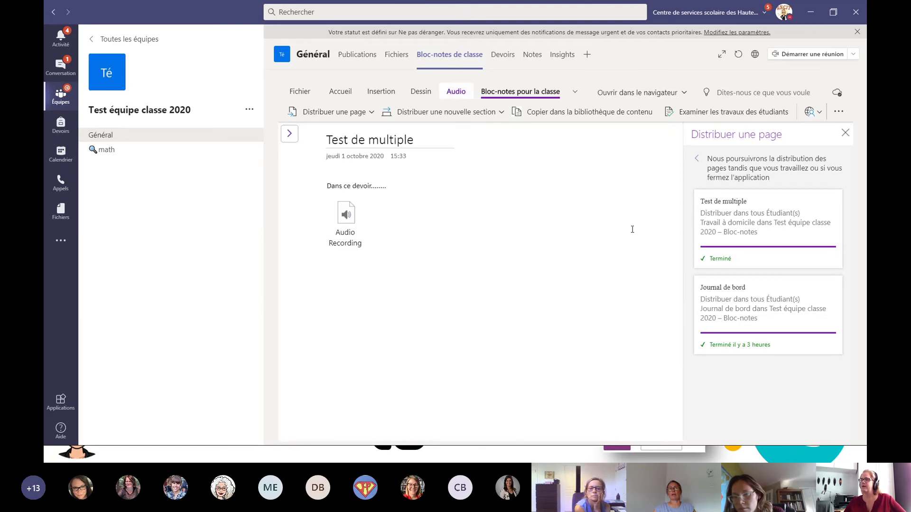
left_click(844, 134)
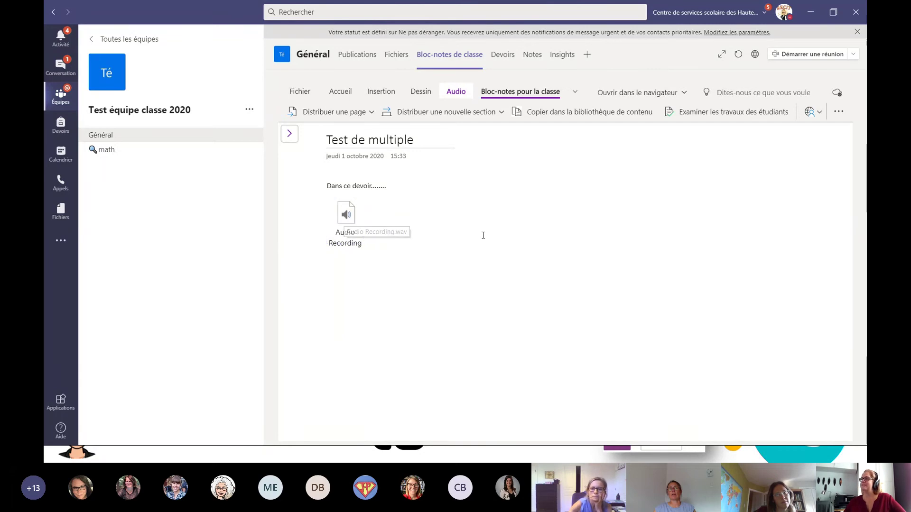
Review student work in the Travail à domicile section, choosing the Test de multiple page and the listed student.
left_click(722, 114)
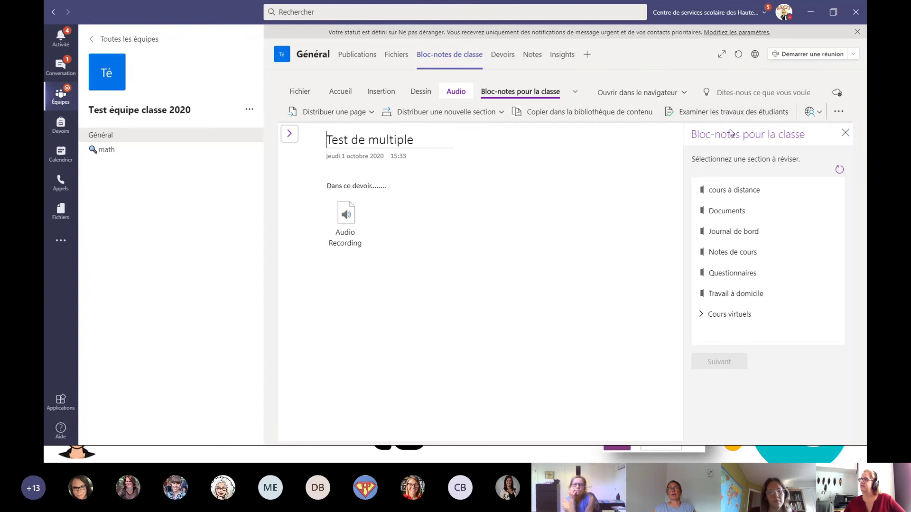
left_click(745, 294)
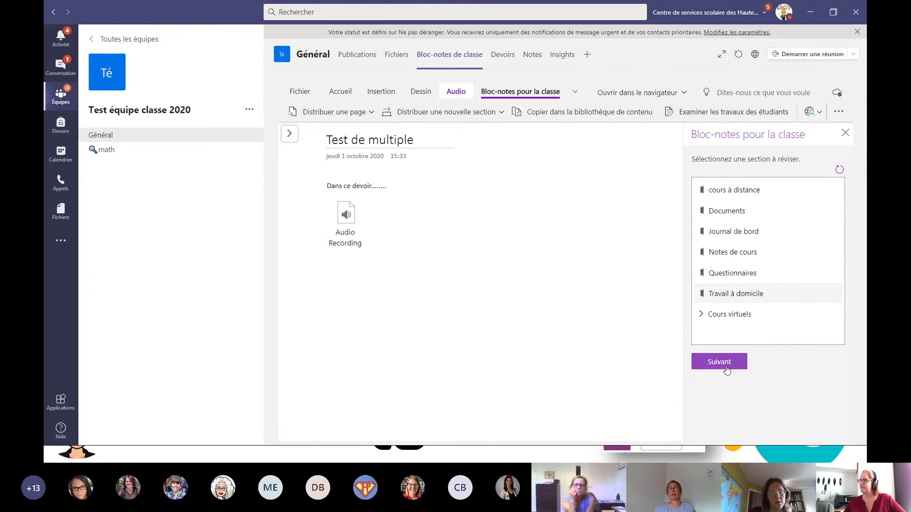
left_click(726, 369)
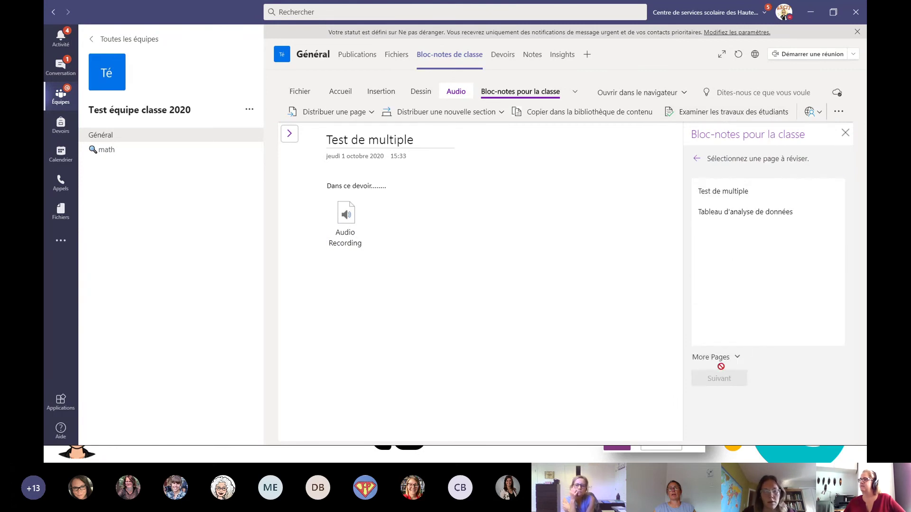
left_click(702, 191)
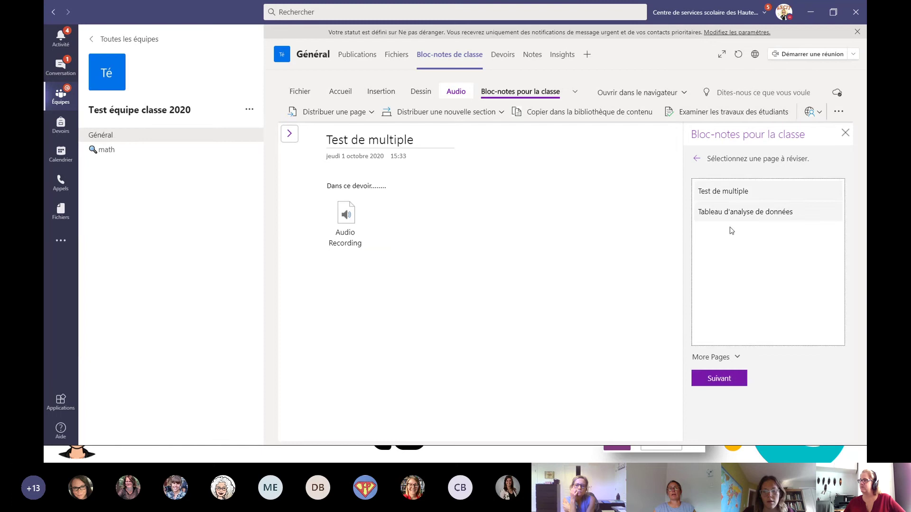
left_click(708, 379)
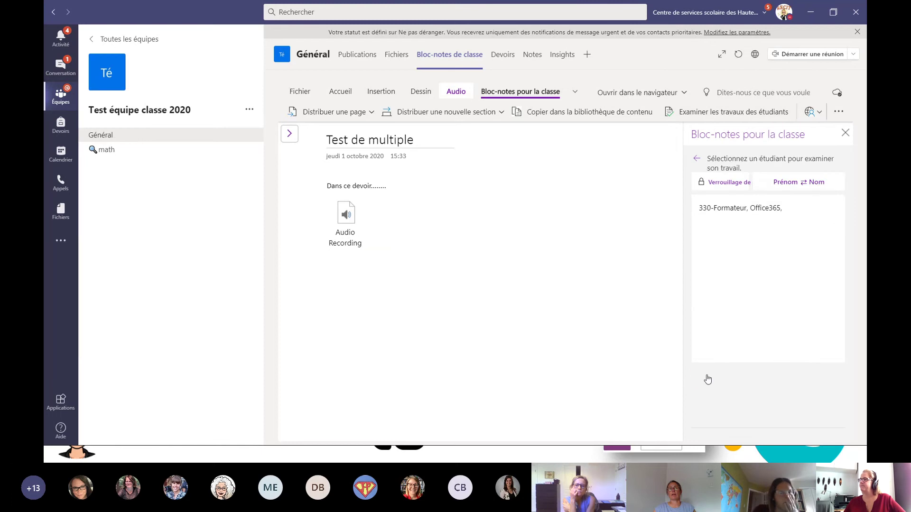
left_click(737, 215)
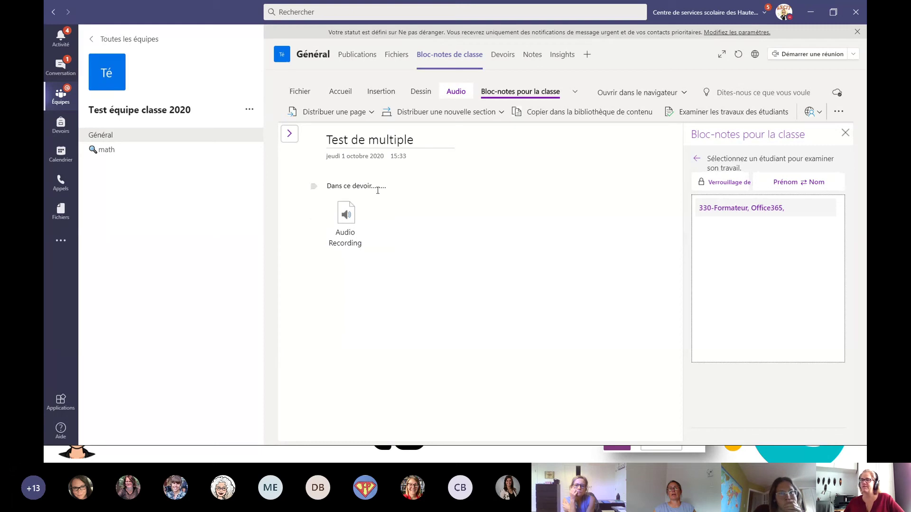
Add the comment "Bravo mon grand!" in red to the right of the page's existing content and close the review pane.
left_click(500, 208)
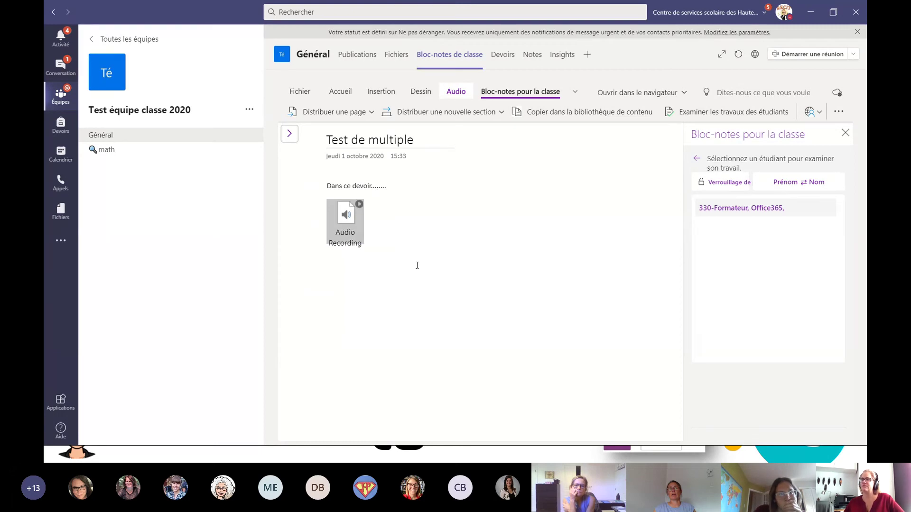
left_click(350, 293)
type("br")
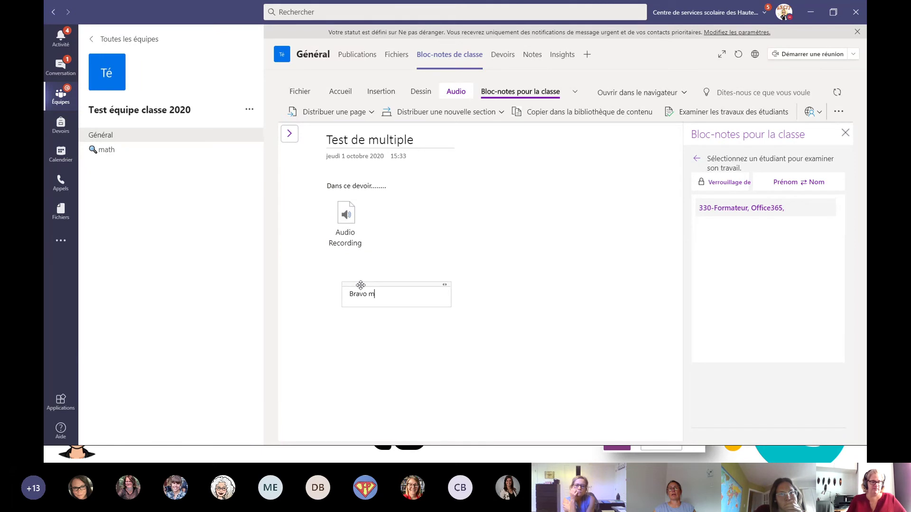
type("avo mon grand!")
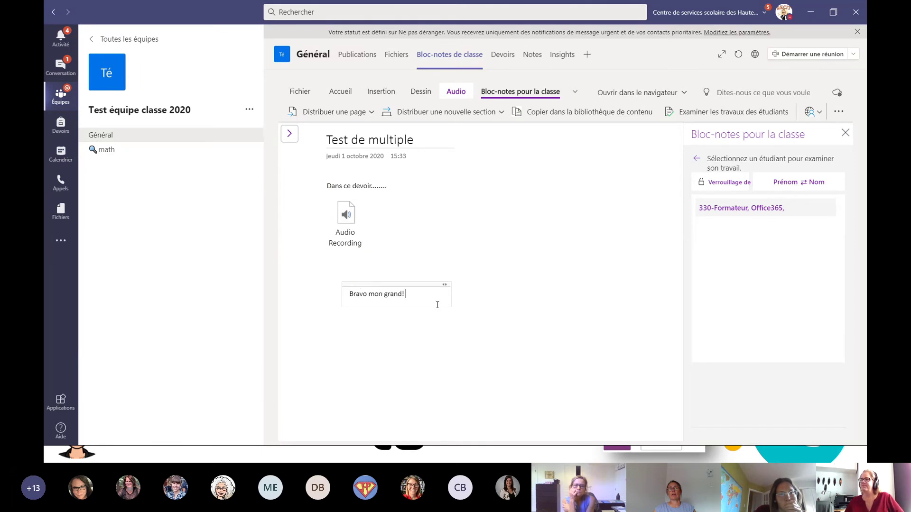
left_click_drag(420, 297, 345, 296)
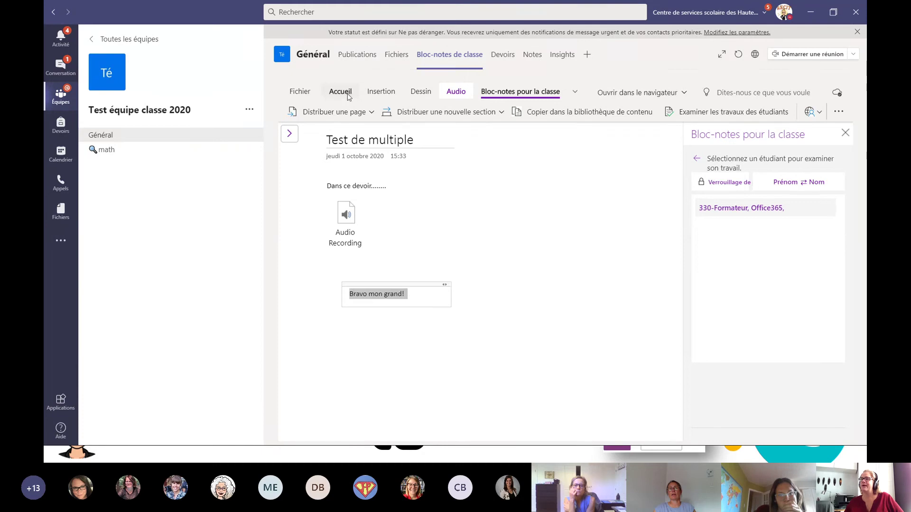
left_click(528, 112)
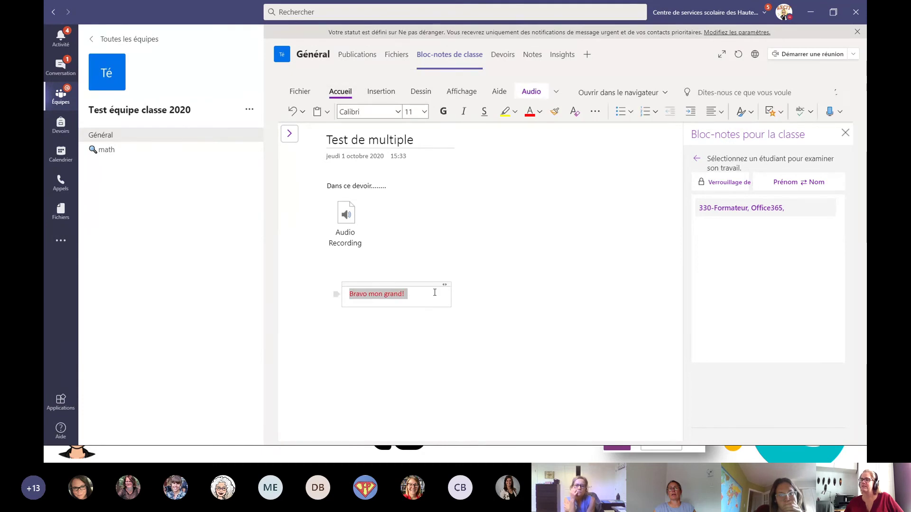
left_click_drag(418, 285, 552, 190)
left_click(509, 265)
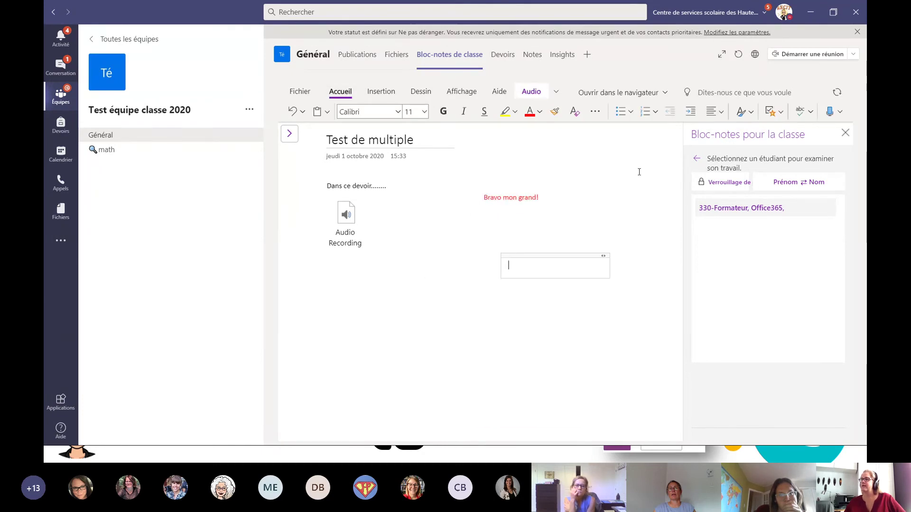
left_click(845, 133)
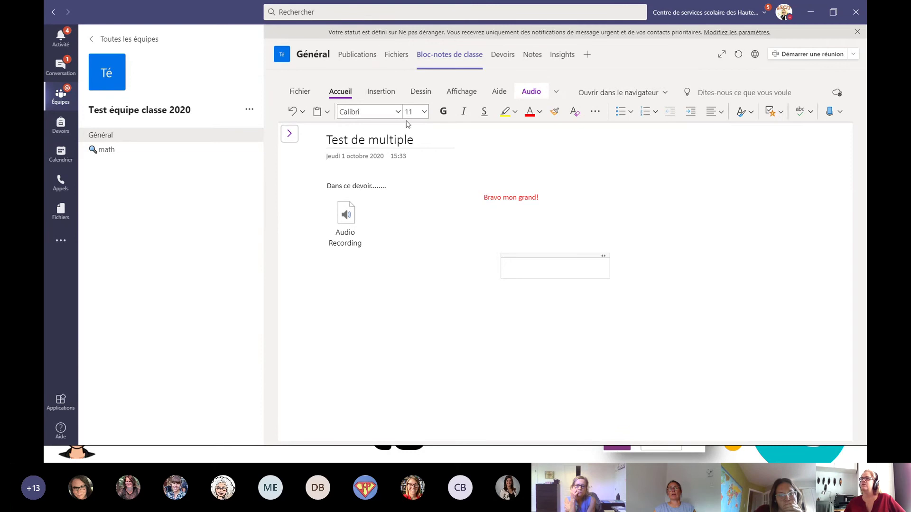
Try to add a sticker from the Autocollants gallery to the student's Test de multiple page.
left_click(372, 93)
left_click(820, 111)
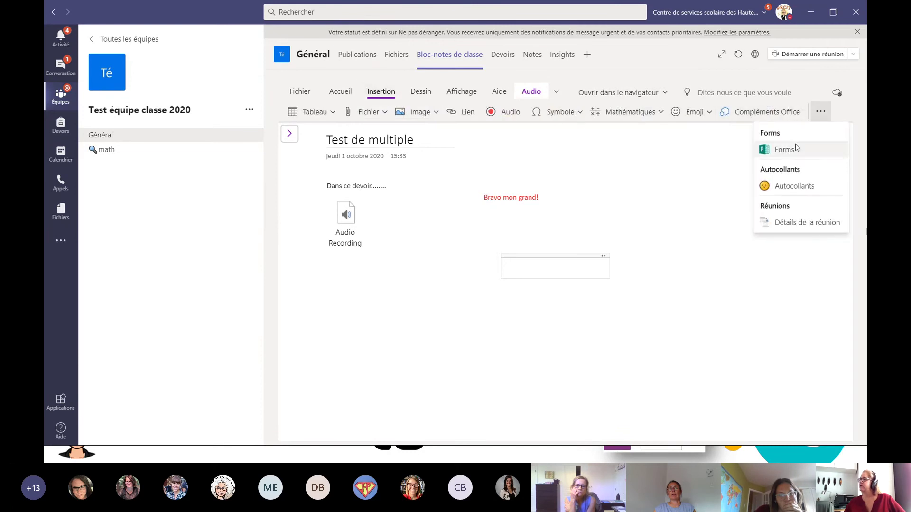
left_click(778, 189)
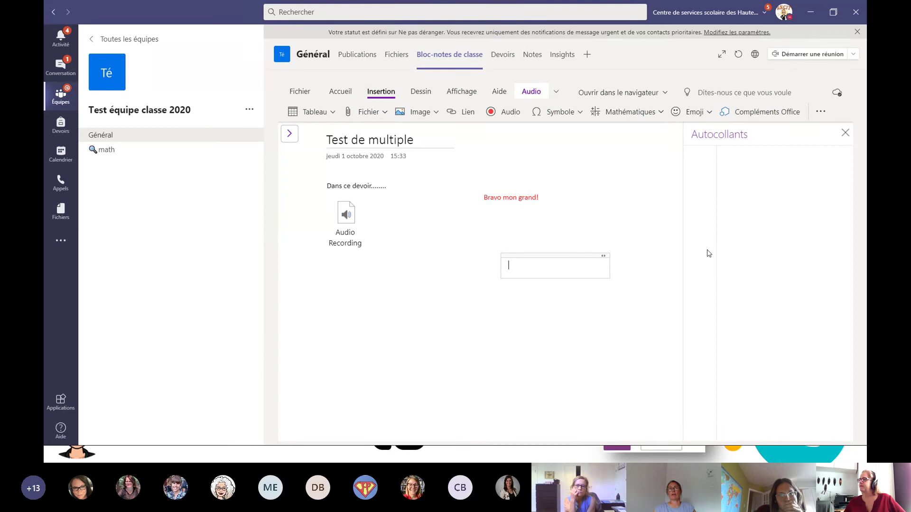
left_click(846, 134)
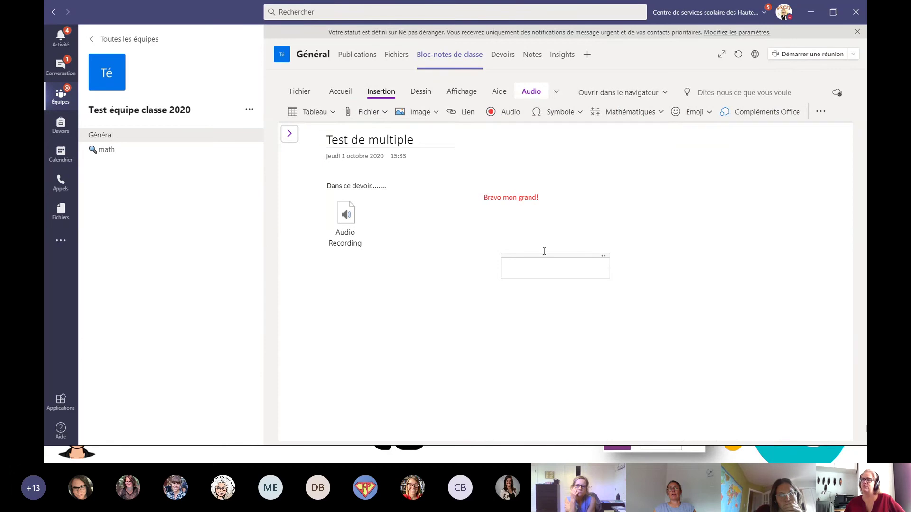
left_click(416, 287)
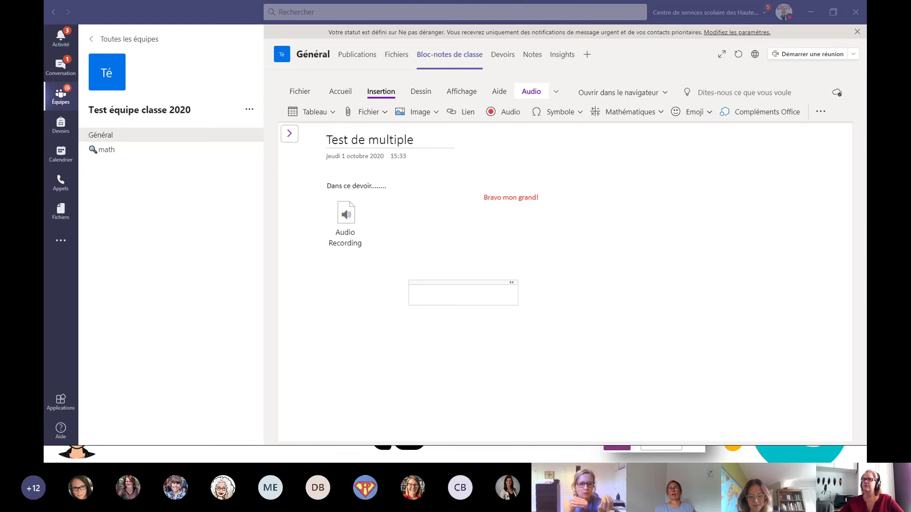
left_click(289, 138)
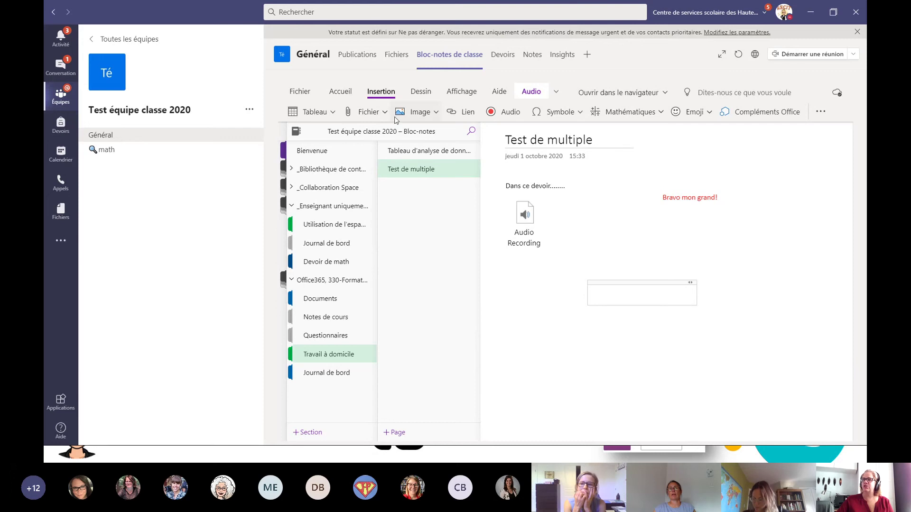
left_click(523, 298)
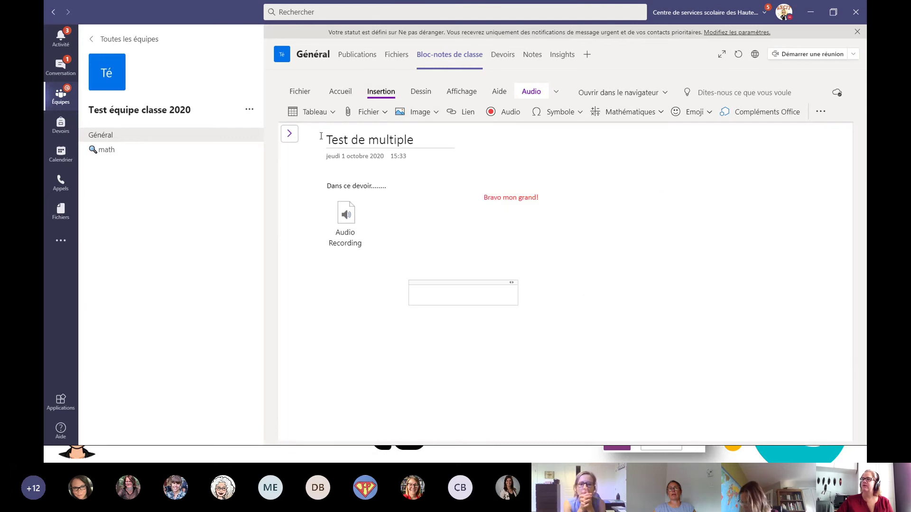
Insert gif-personneressource.pdf as an attachment on the Test de multiple page and place it to the right of the red comment.
left_click(384, 113)
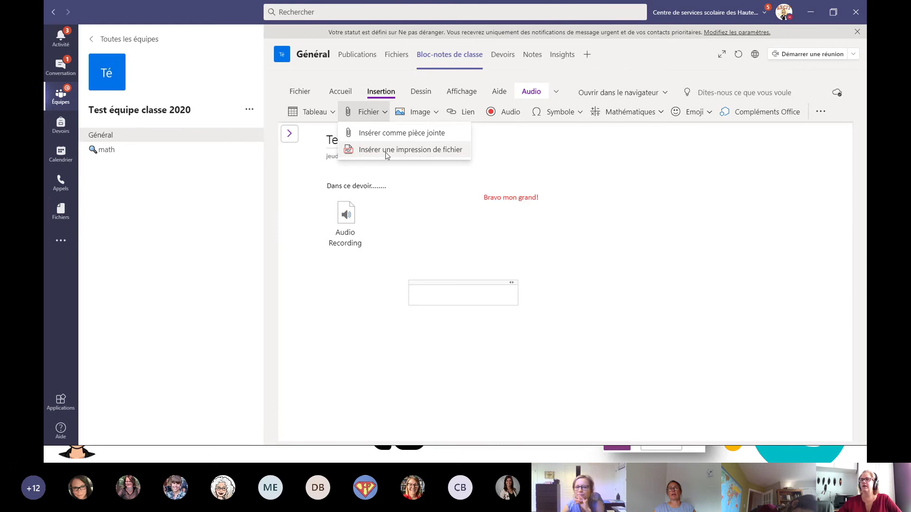
left_click(417, 134)
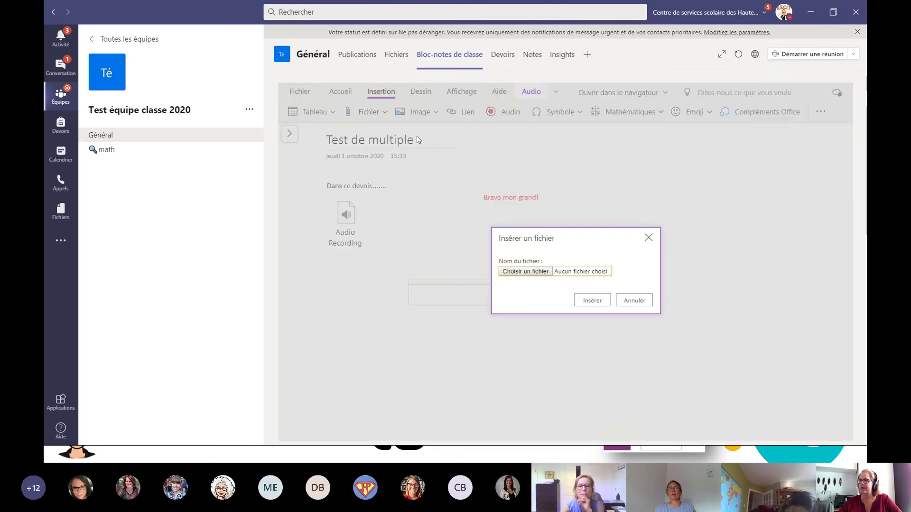
left_click(517, 275)
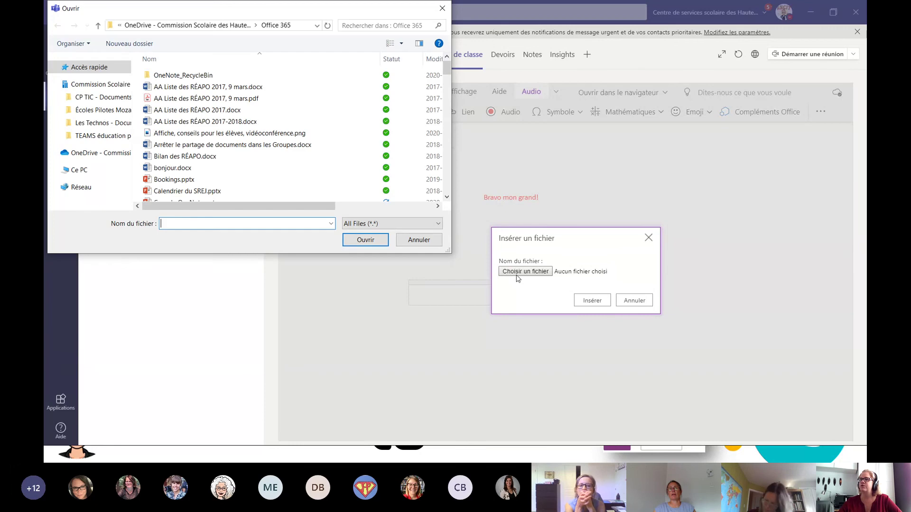
scroll(191, 151, "down", 12)
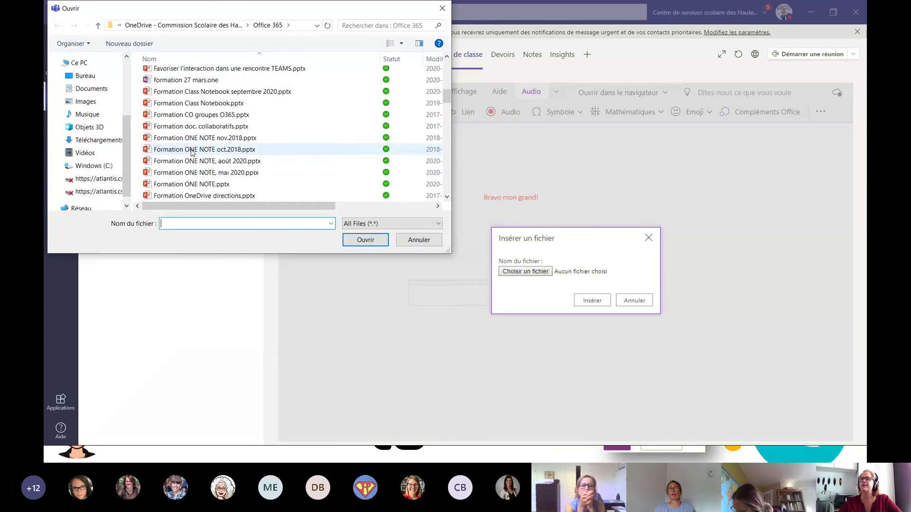
scroll(191, 152, "down", 3)
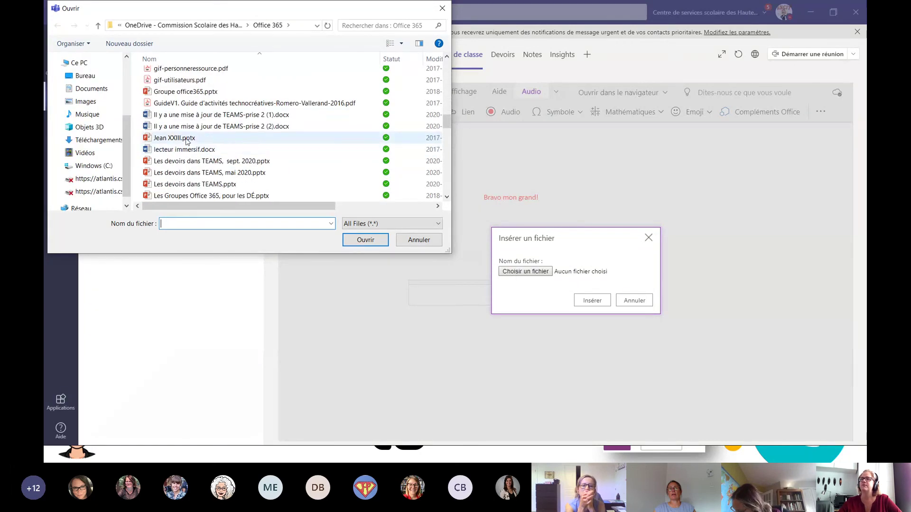
left_click(185, 72)
double_click(185, 72)
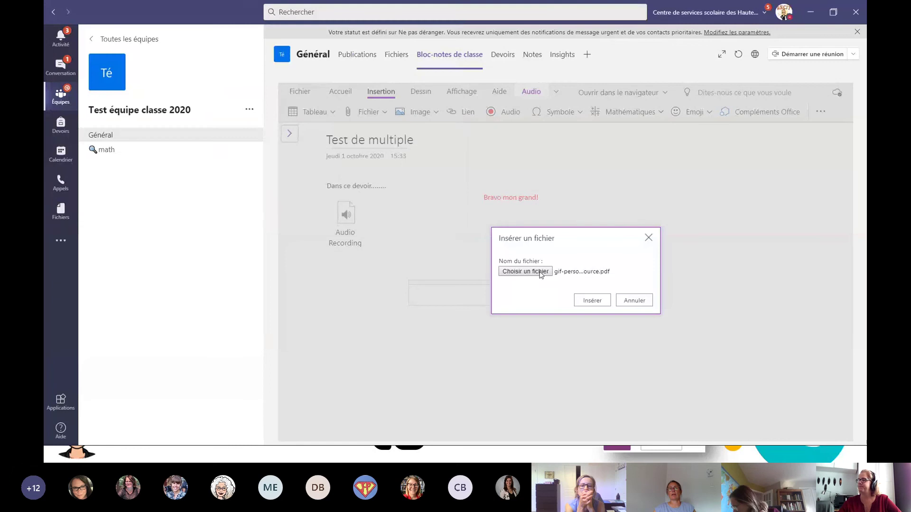
left_click(604, 301)
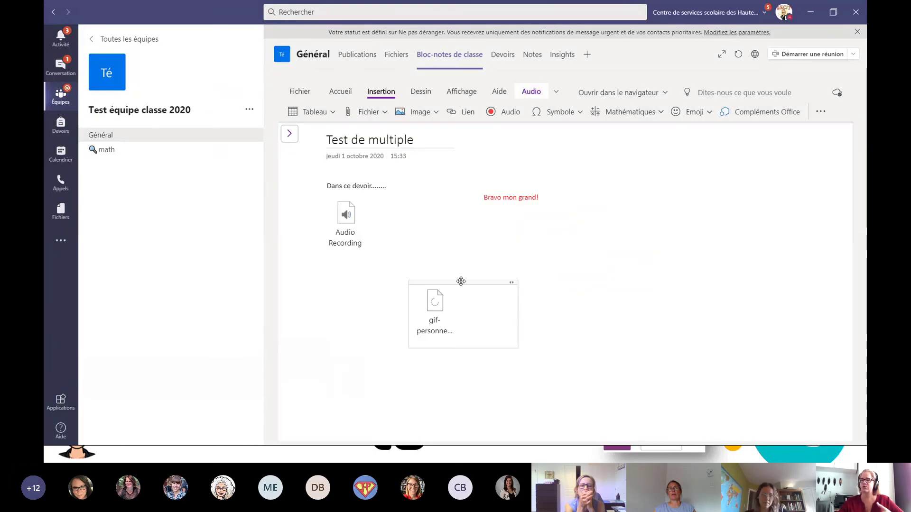
left_click_drag(461, 282, 593, 180)
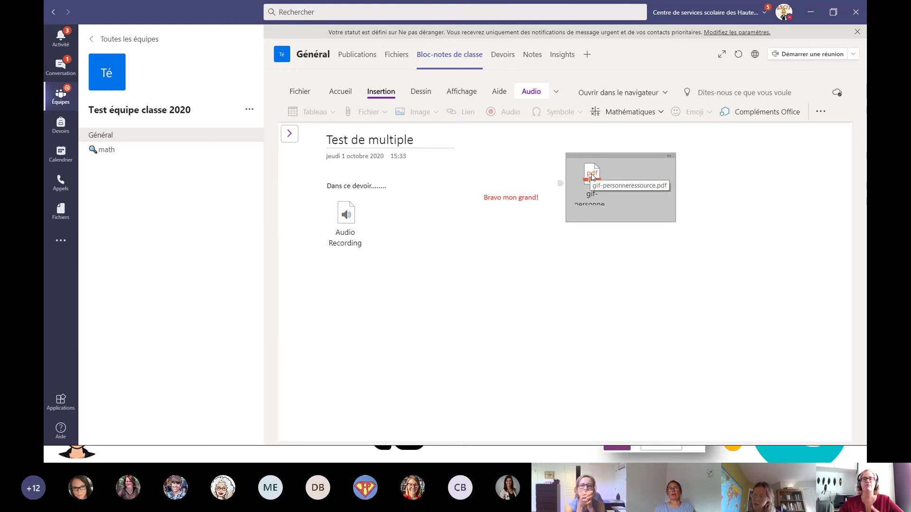
Download a copy of the attached gif-personneressource.pdf and open the downloaded file in the browser.
double_click(592, 177)
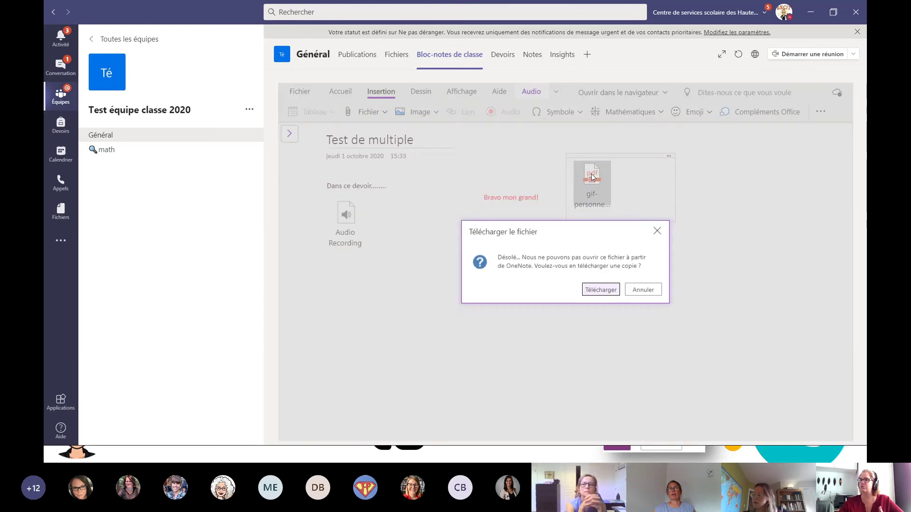
left_click(602, 290)
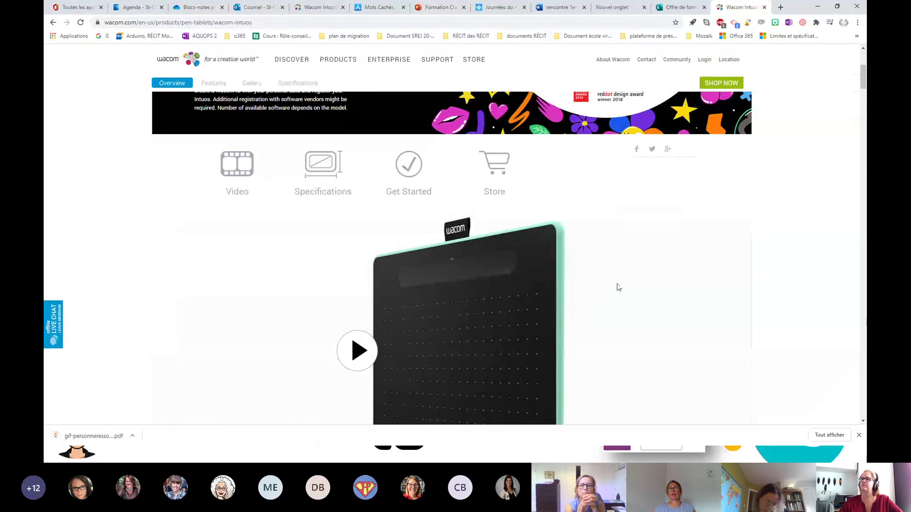
scroll(379, 311, "down", 3)
scroll(379, 311, "up", 6)
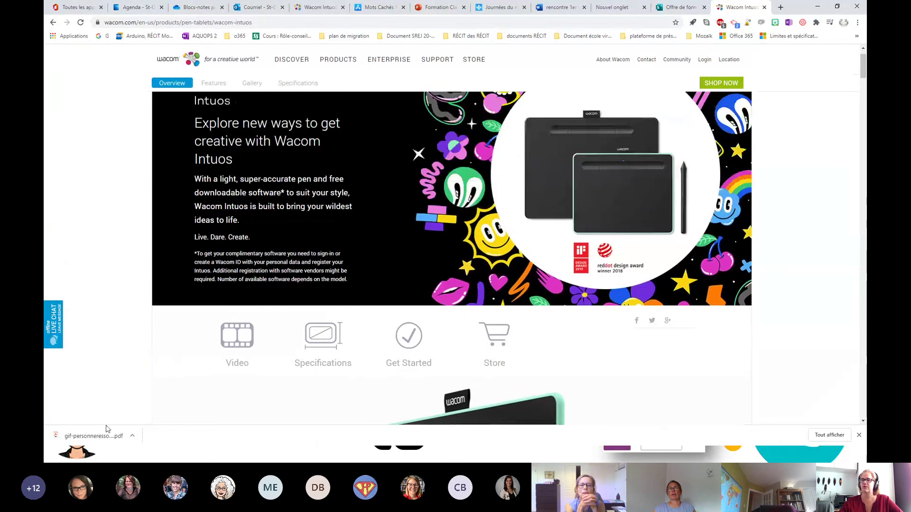
left_click(72, 437)
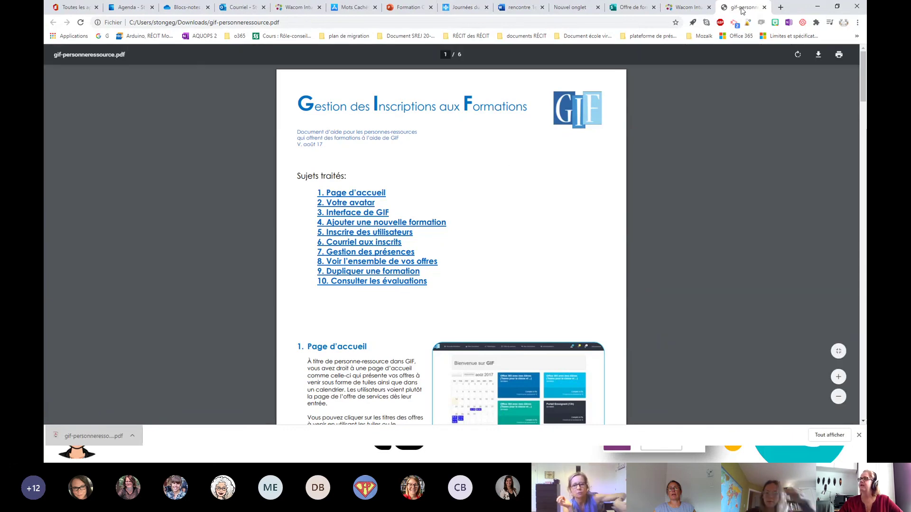
Move the PDF's browser tab directly after the rencontre tab and minimize the browser to return to Teams.
key("ctrl+w")
left_click_drag(584, 132, 571, 14)
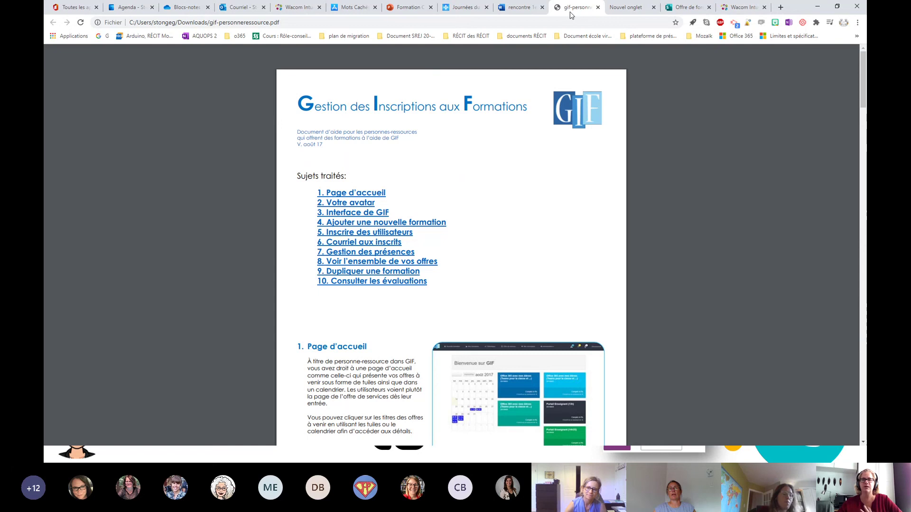
mouse_move(565, 150)
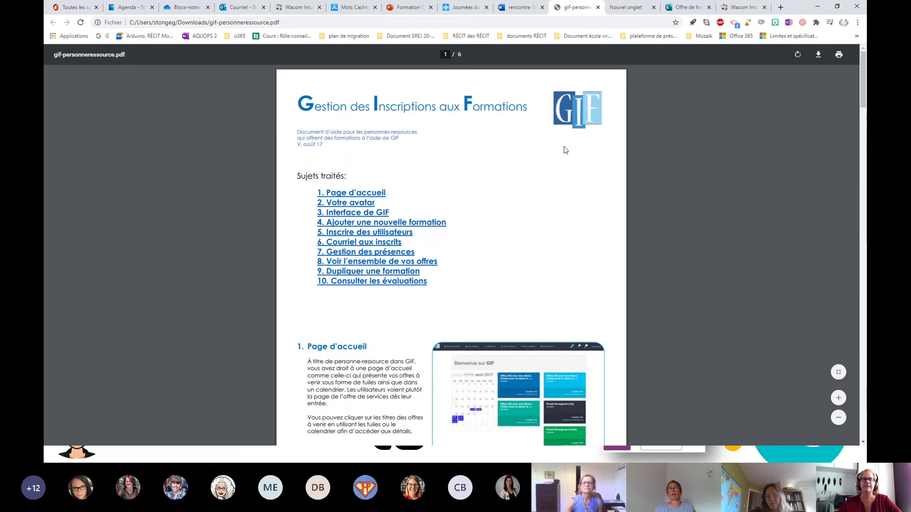
left_click(817, 6)
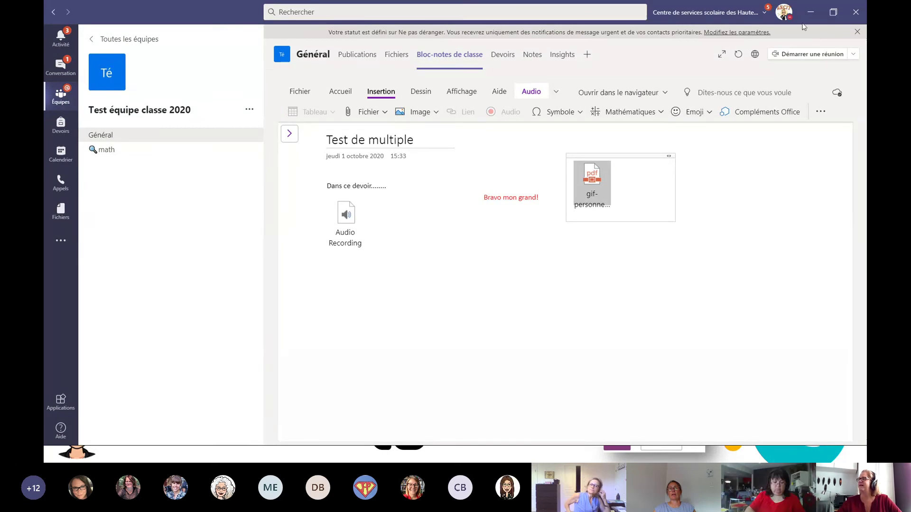
key("alt+Tab")
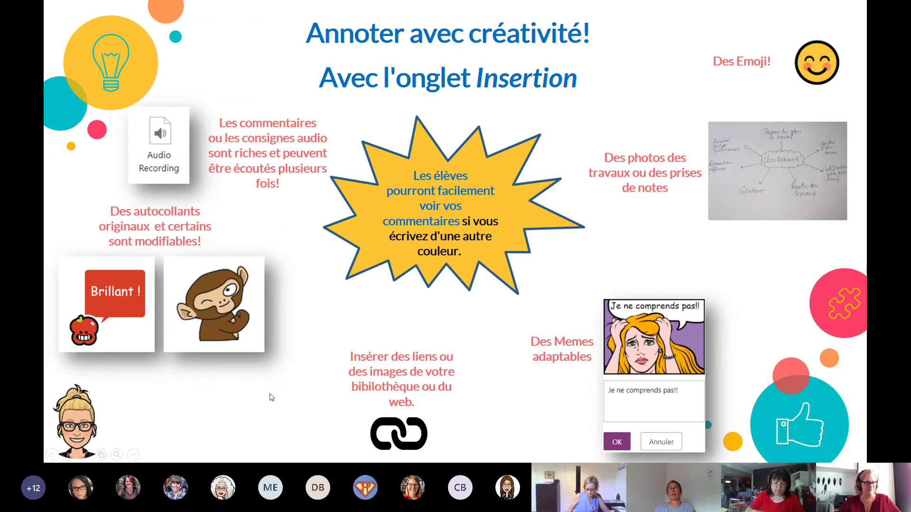
key("Escape")
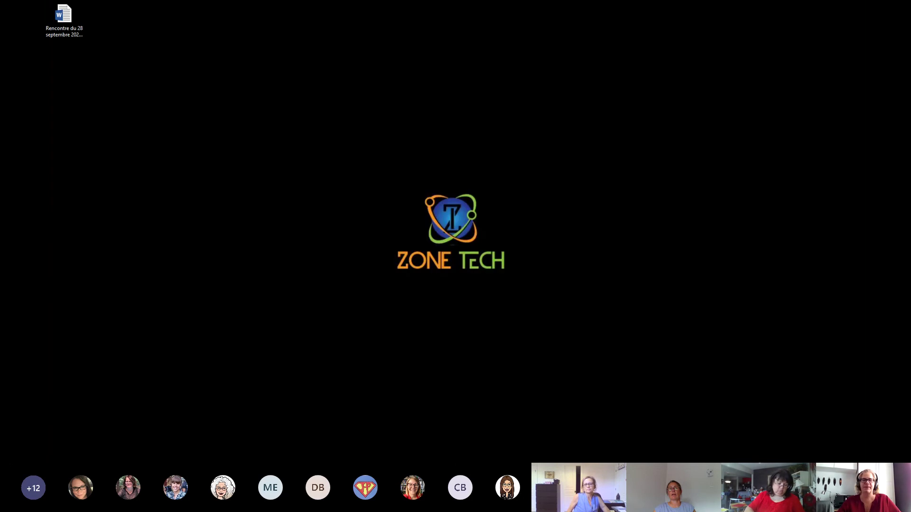
key("alt+Tab")
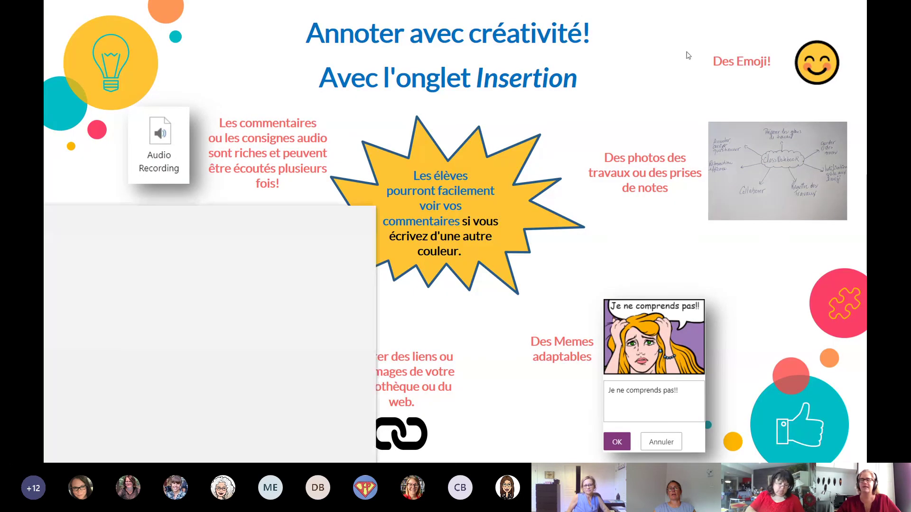
key("alt+Tab")
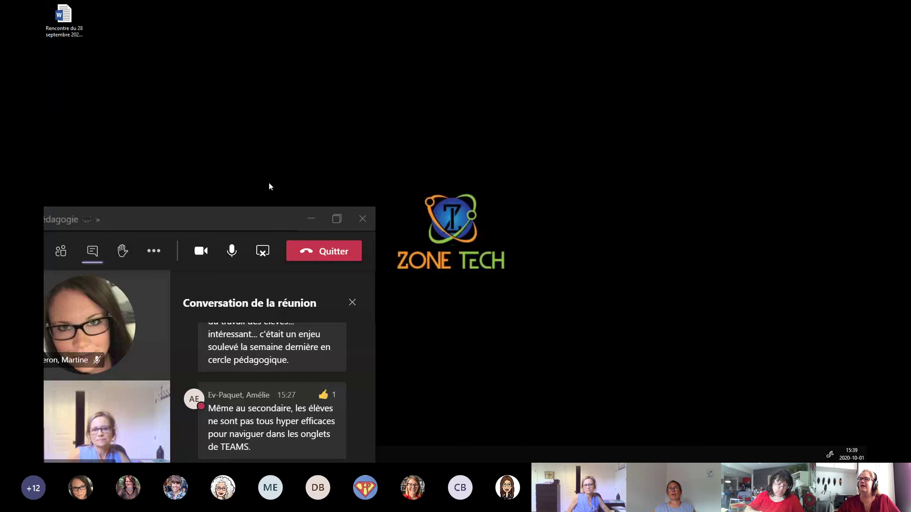
left_click(221, 455)
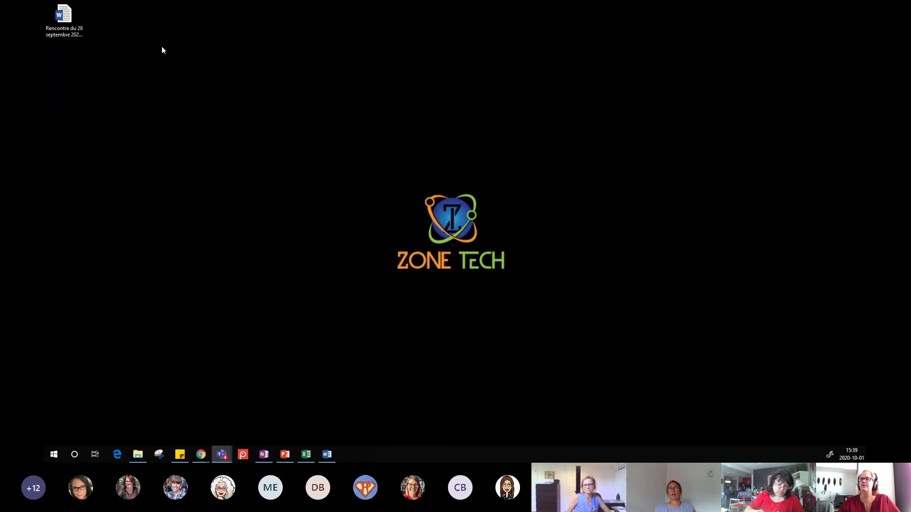
Switch to the Chrome browser and view the Wacom Intuos product page down to the tablet image.
mouse_move(206, 453)
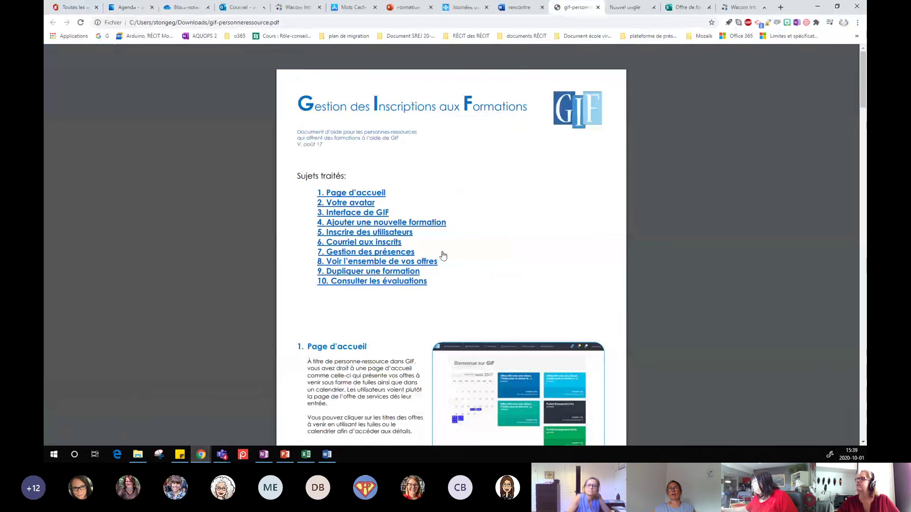
left_click(89, 420)
left_click(738, 7)
scroll(467, 222, "down", 5)
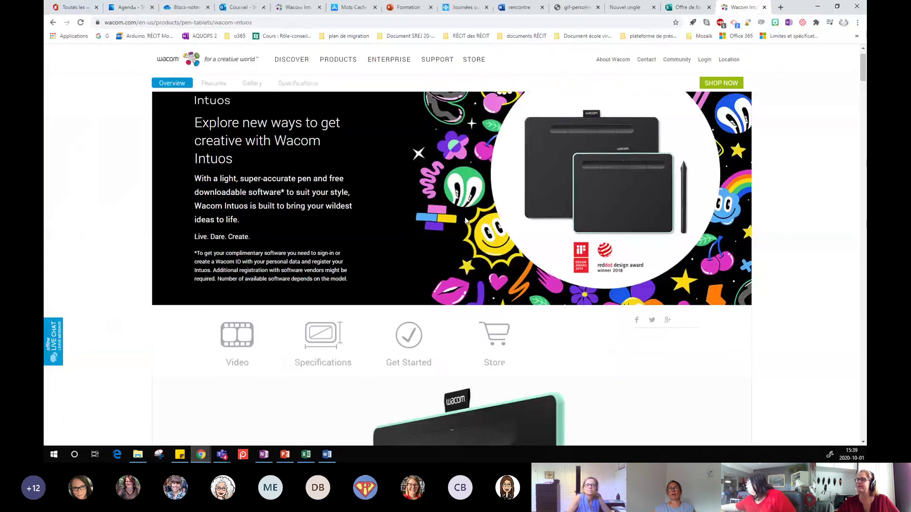
scroll(467, 222, "up", 1)
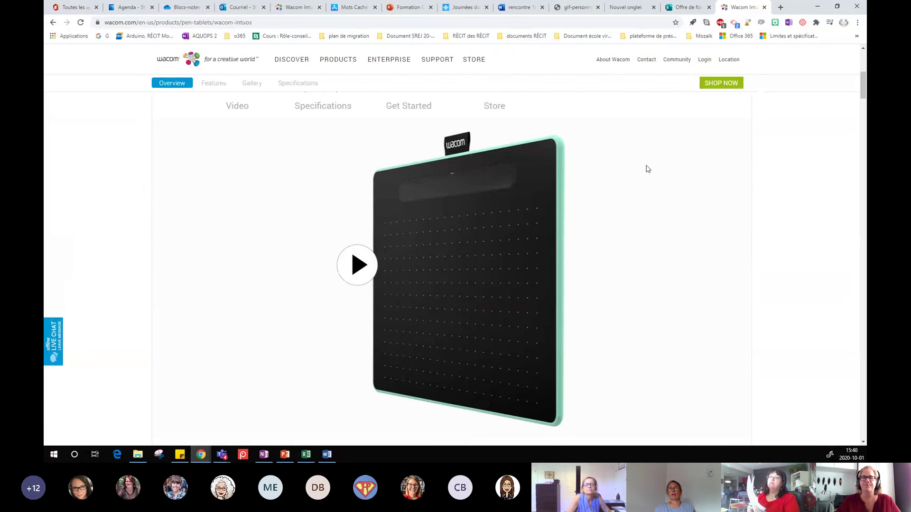